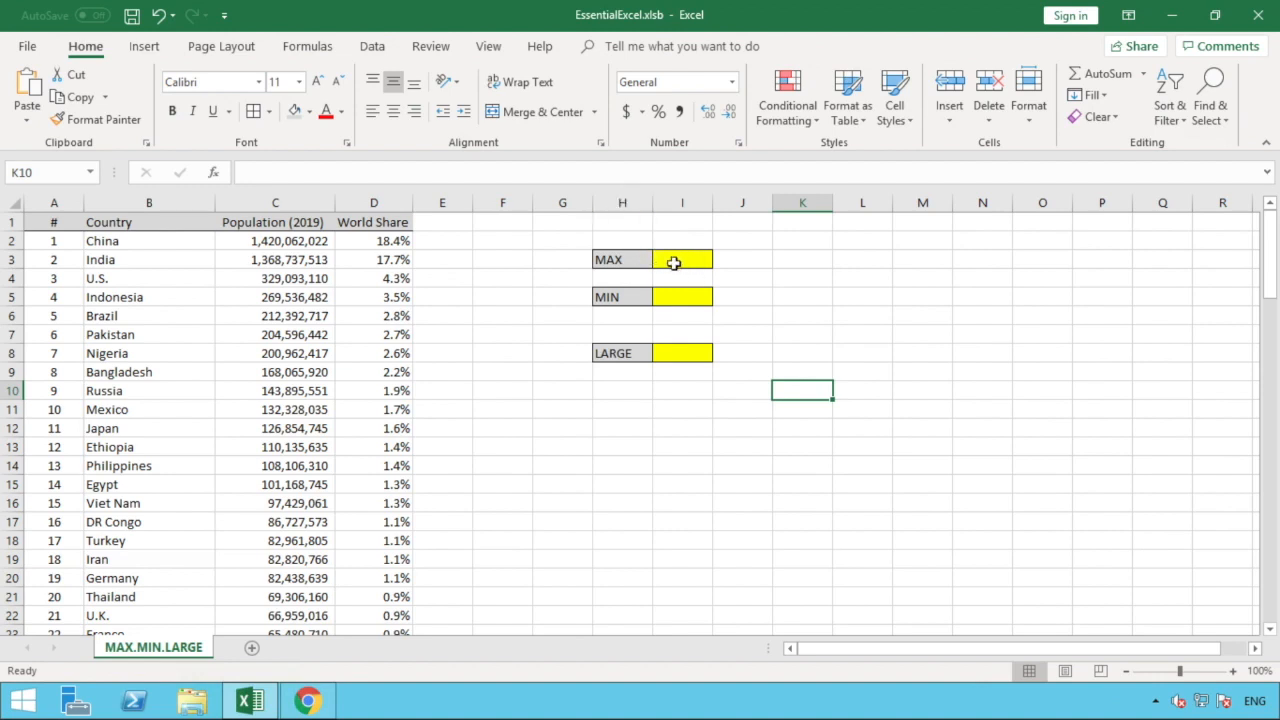
- Enter =MAX(C:C) in I3 to get the largest population in column C
left_click(678, 258)
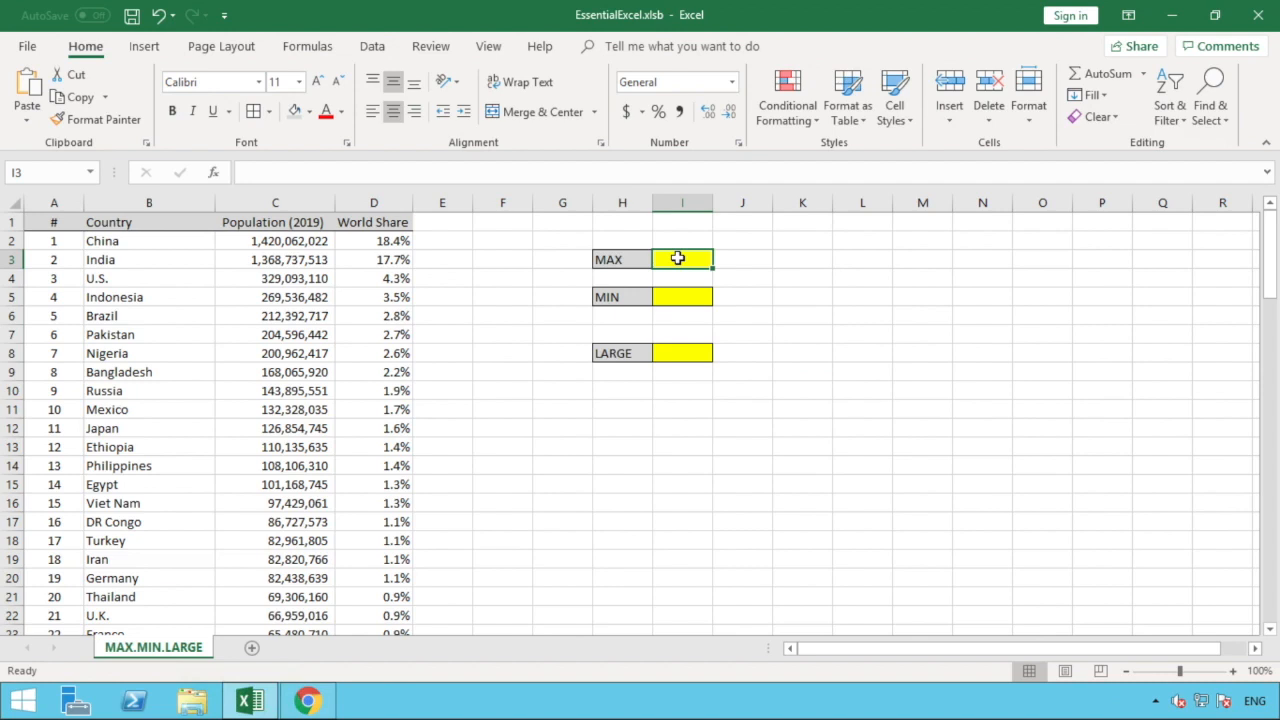
type("=")
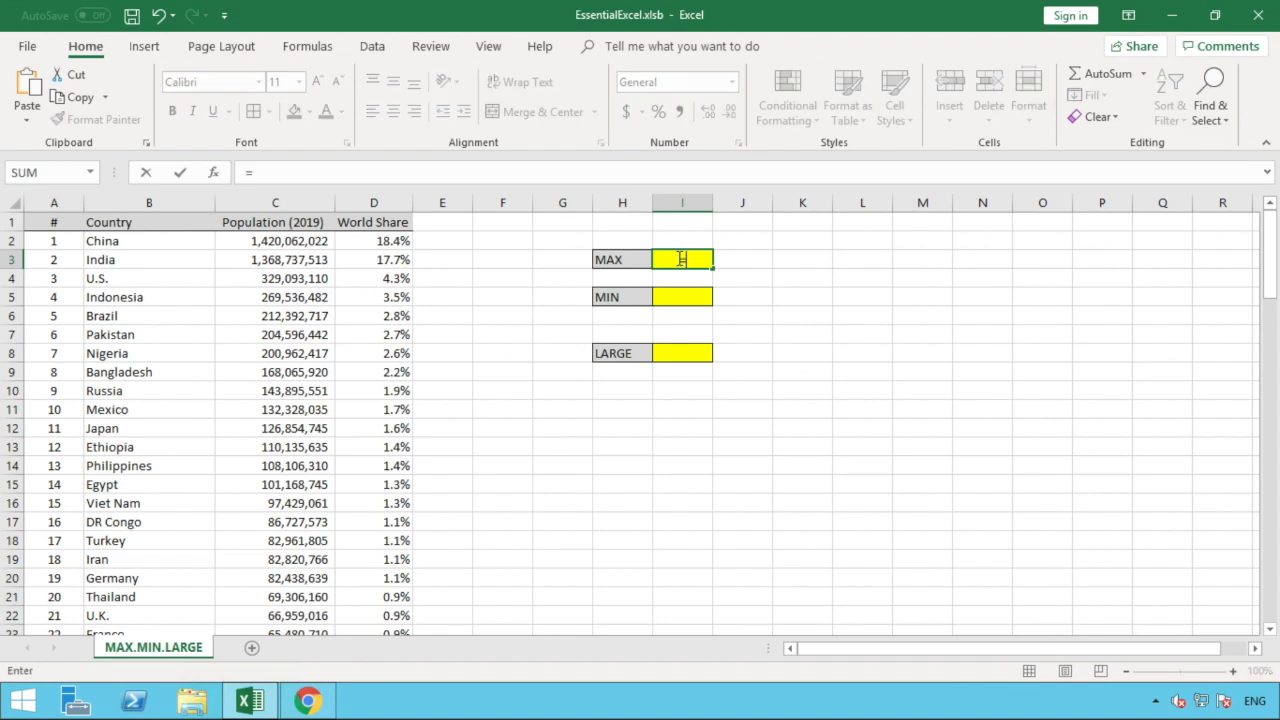
type("MAX")
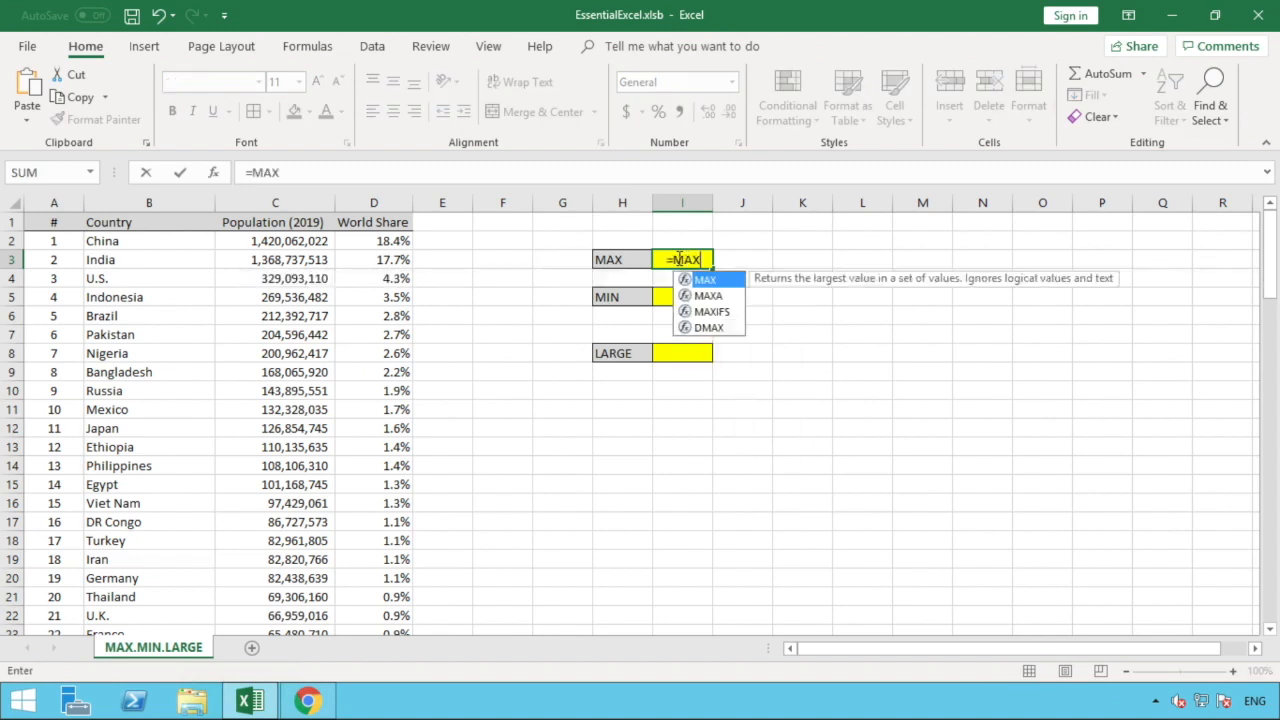
type("(")
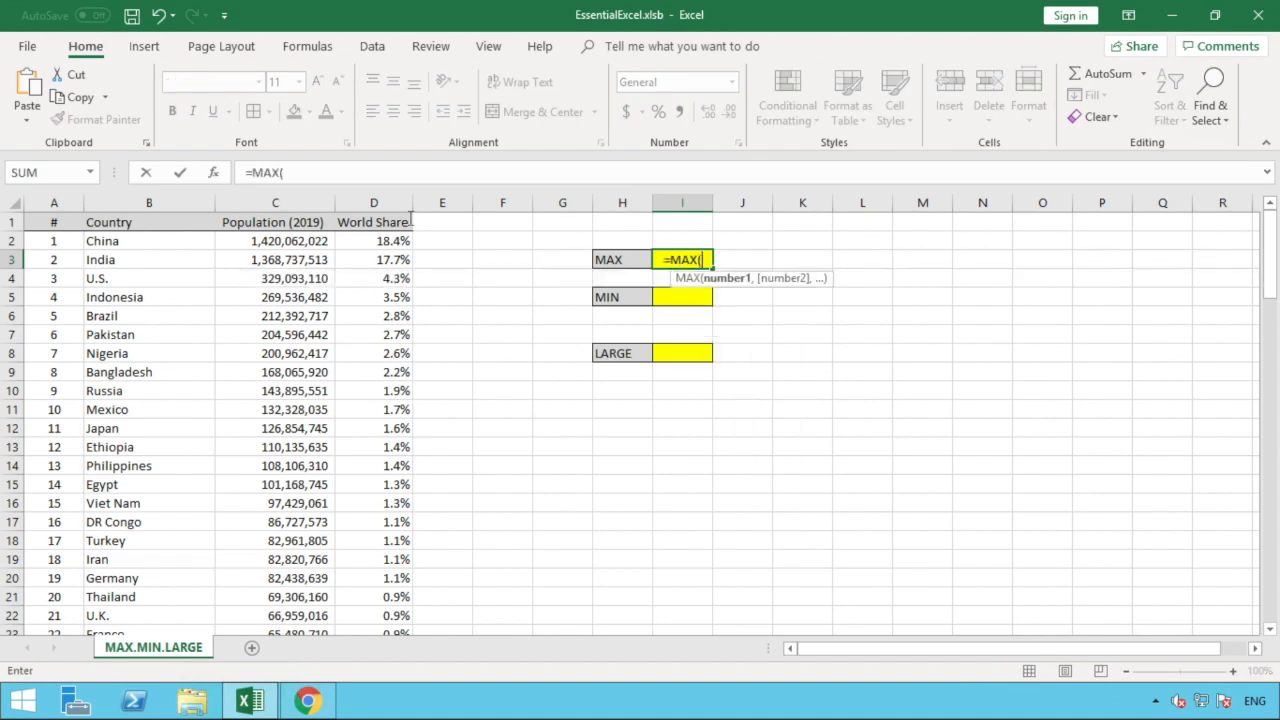
left_click(284, 201)
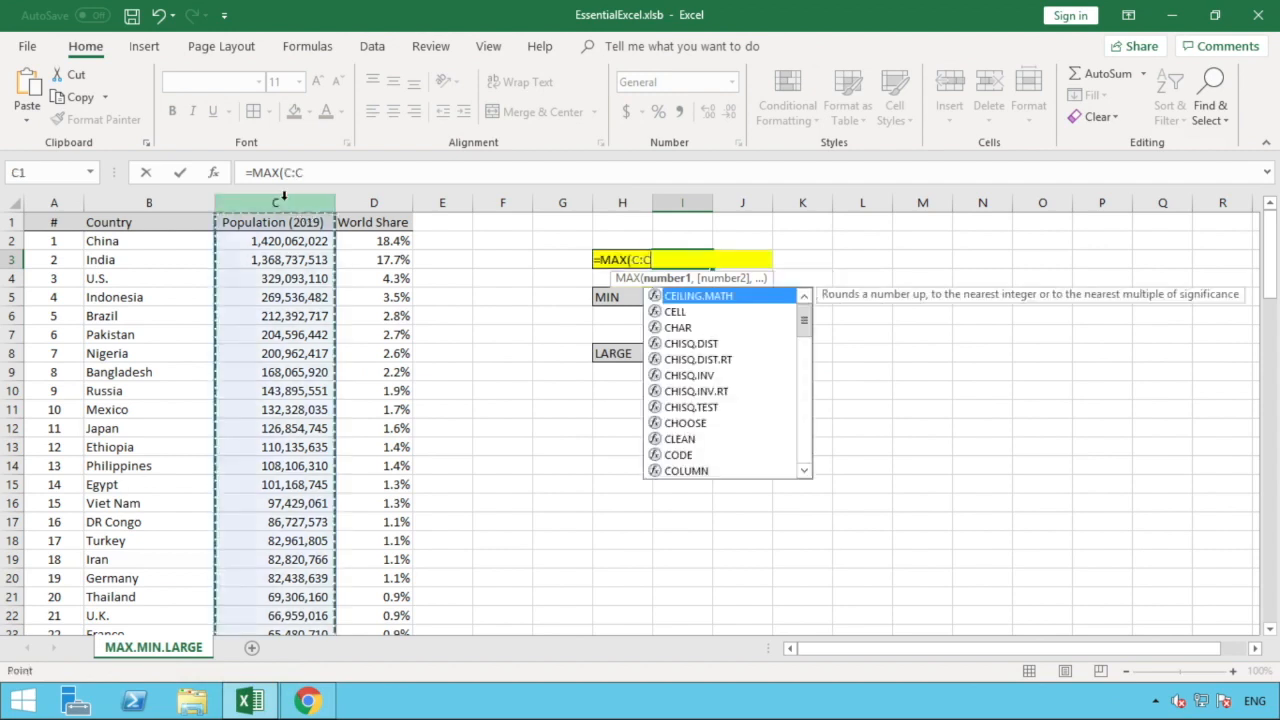
type(")")
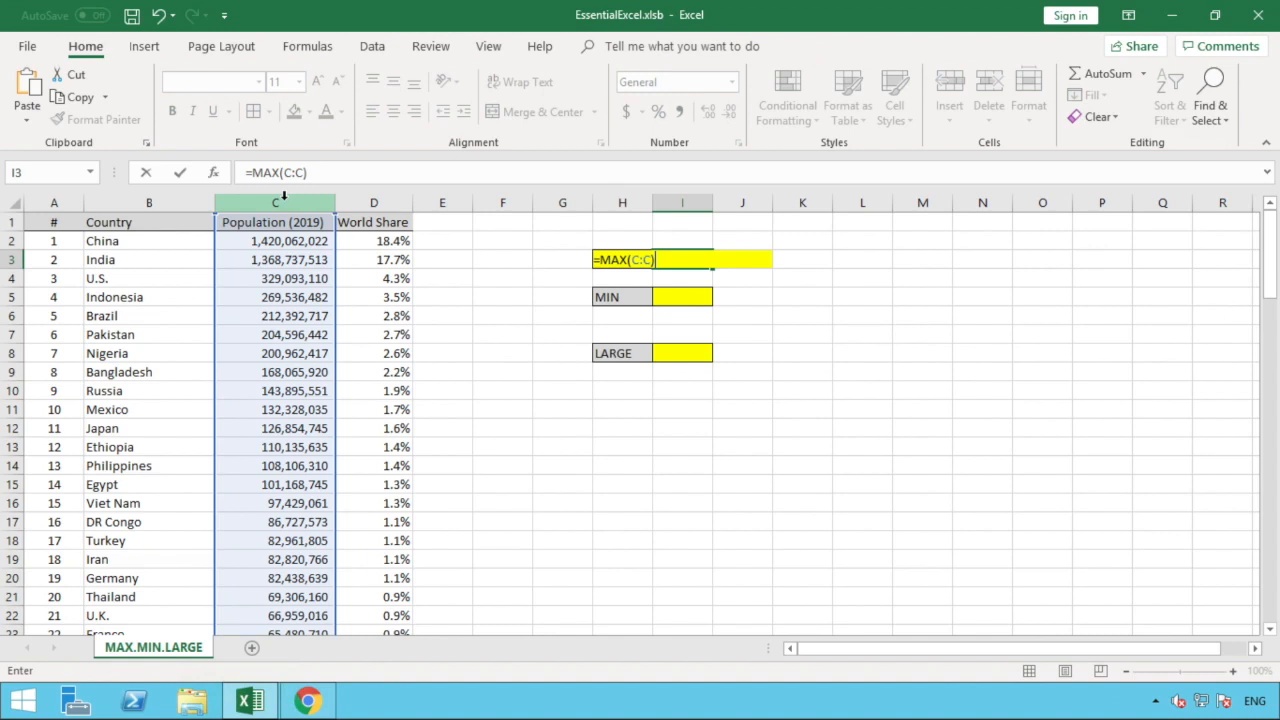
left_click(679, 258)
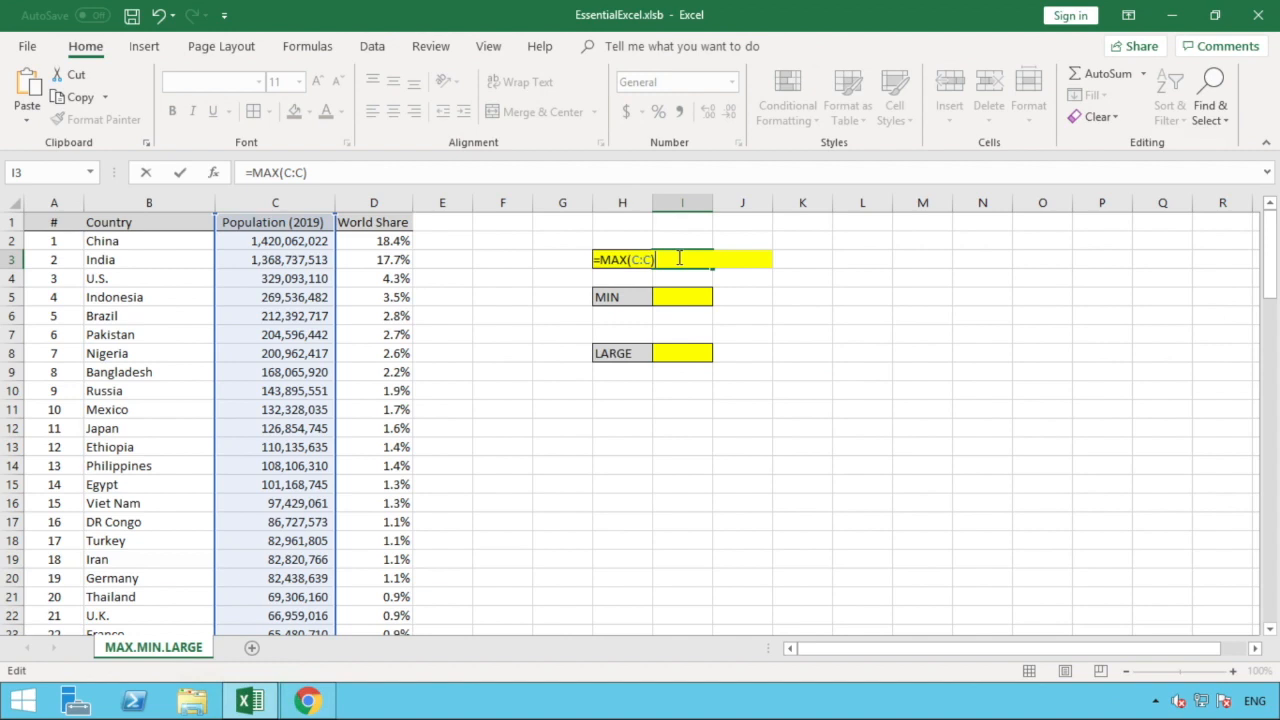
left_click(652, 296)
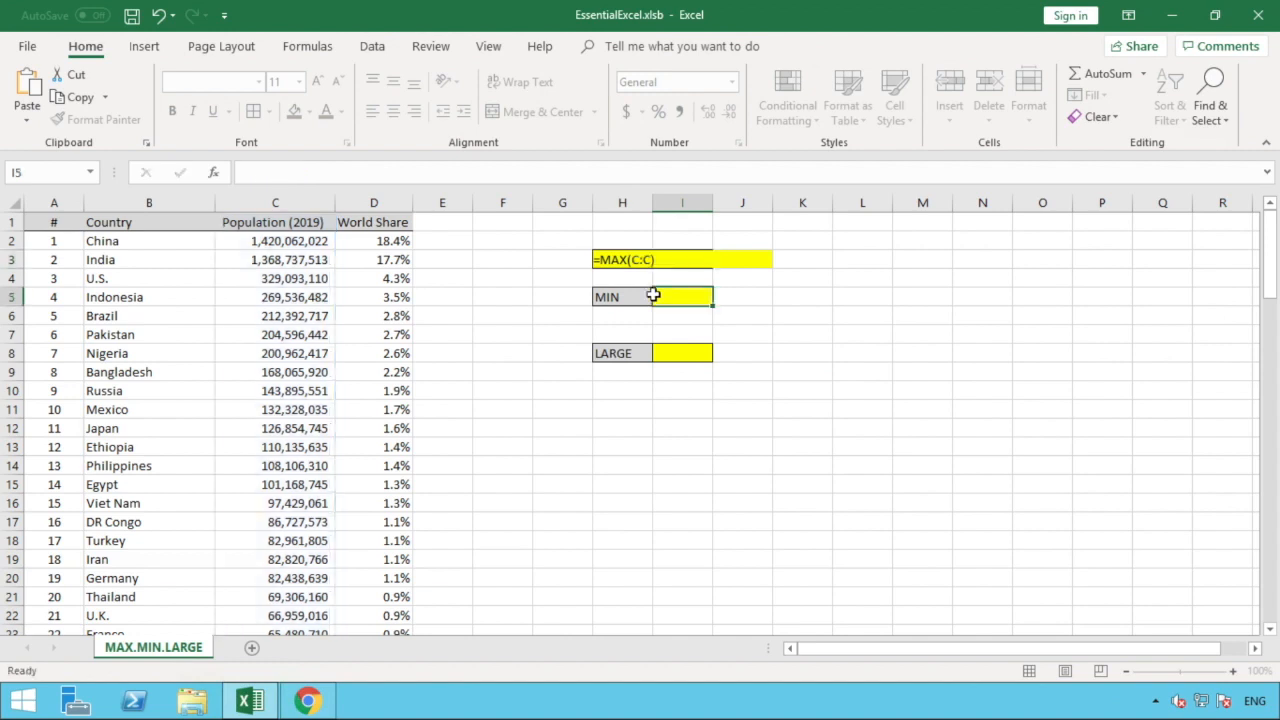
- Autofit column I so the MAX result 1,420,062,022 displays fully
left_click(682, 258)
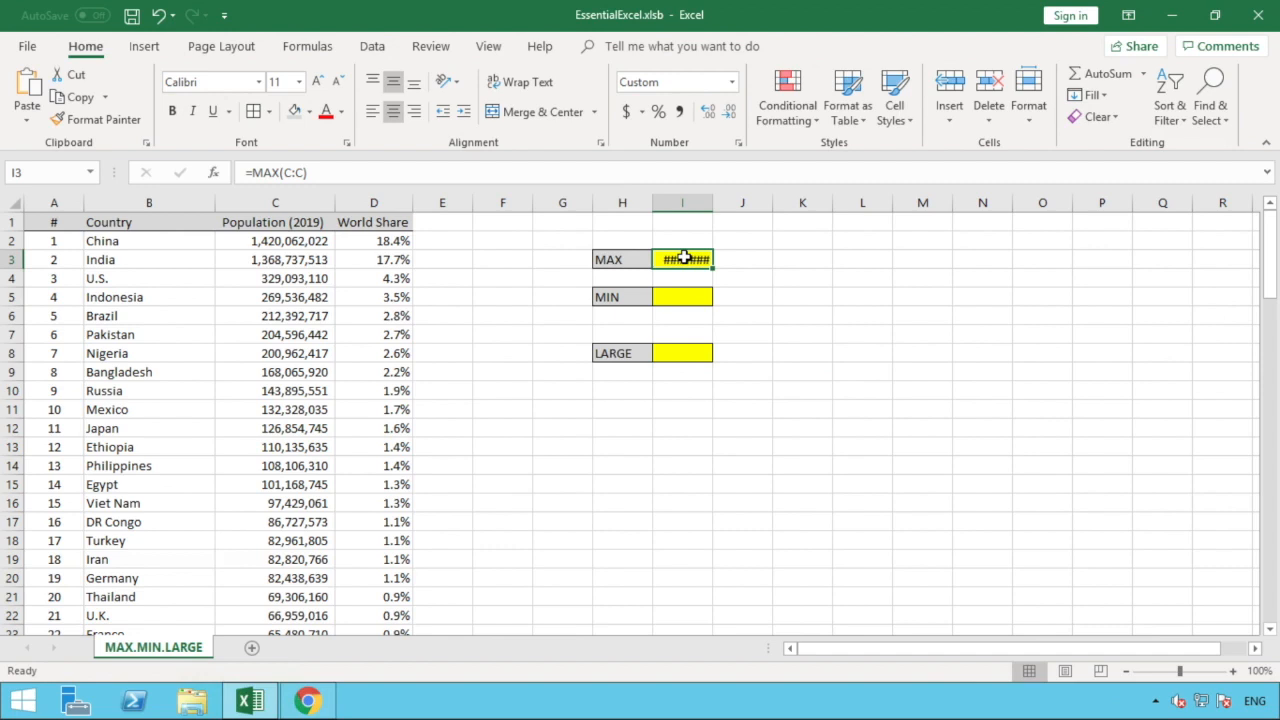
double_click(713, 204)
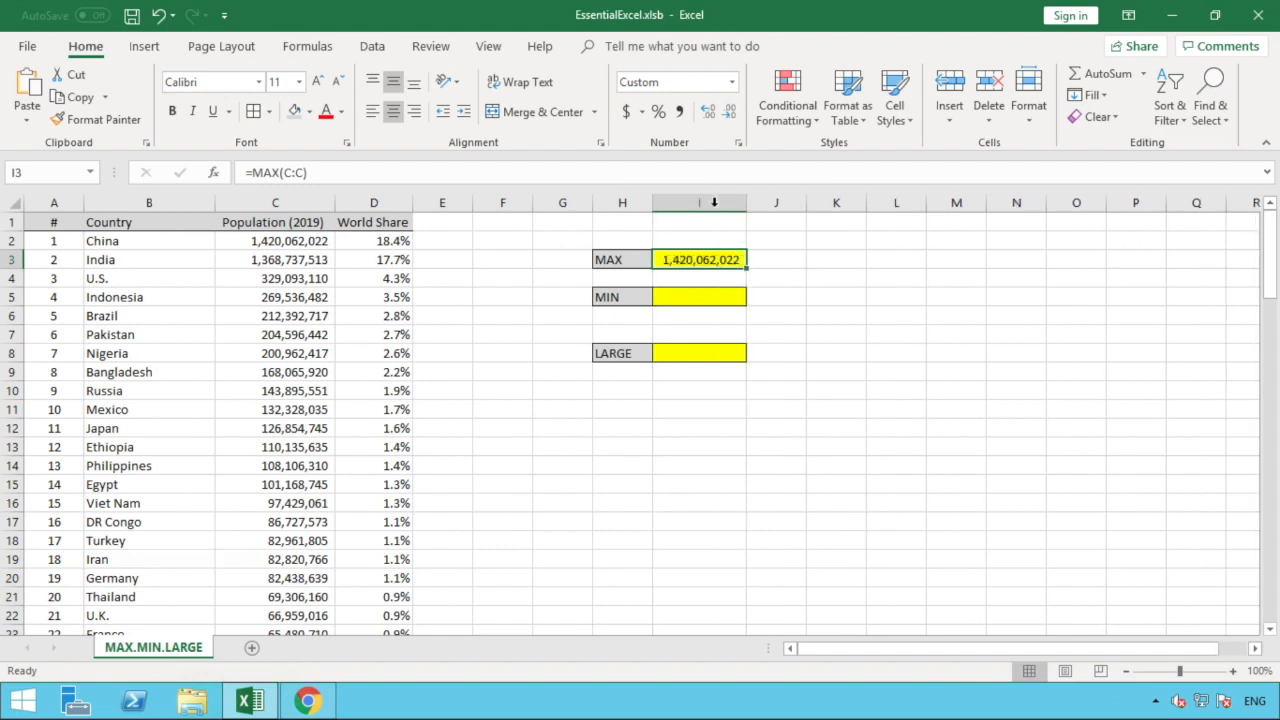
left_click(761, 260)
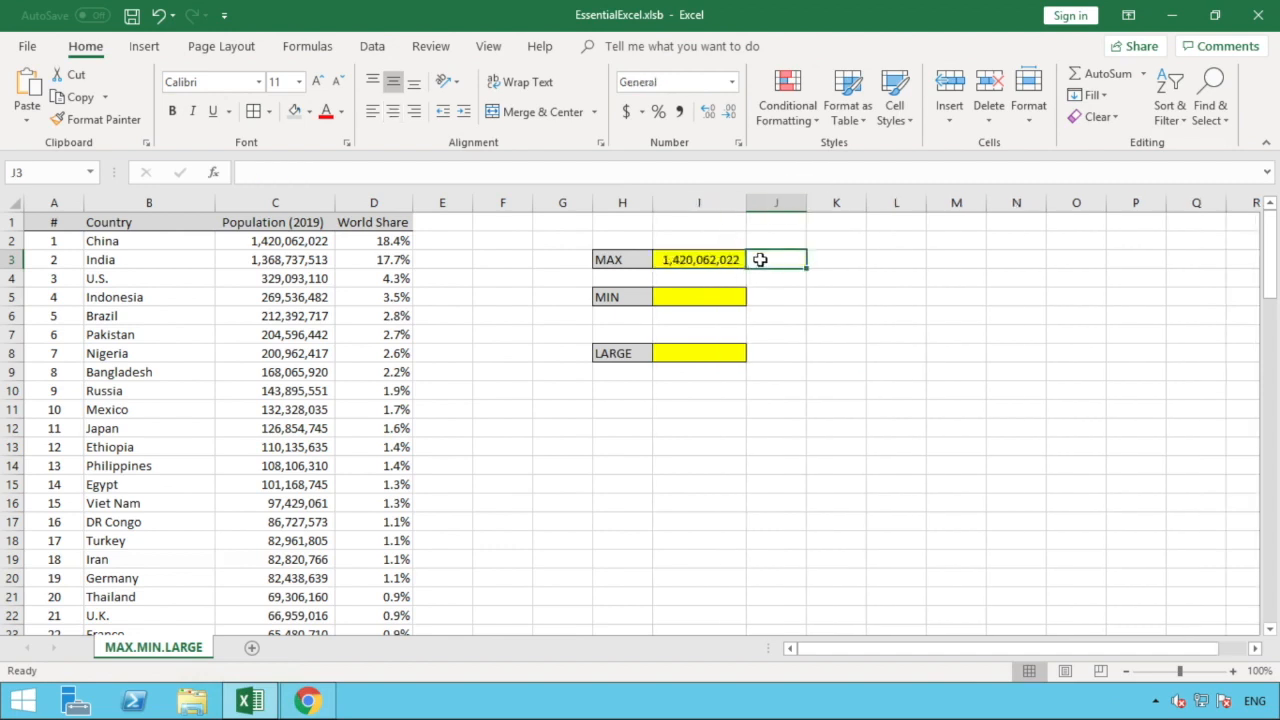
left_click(726, 260)
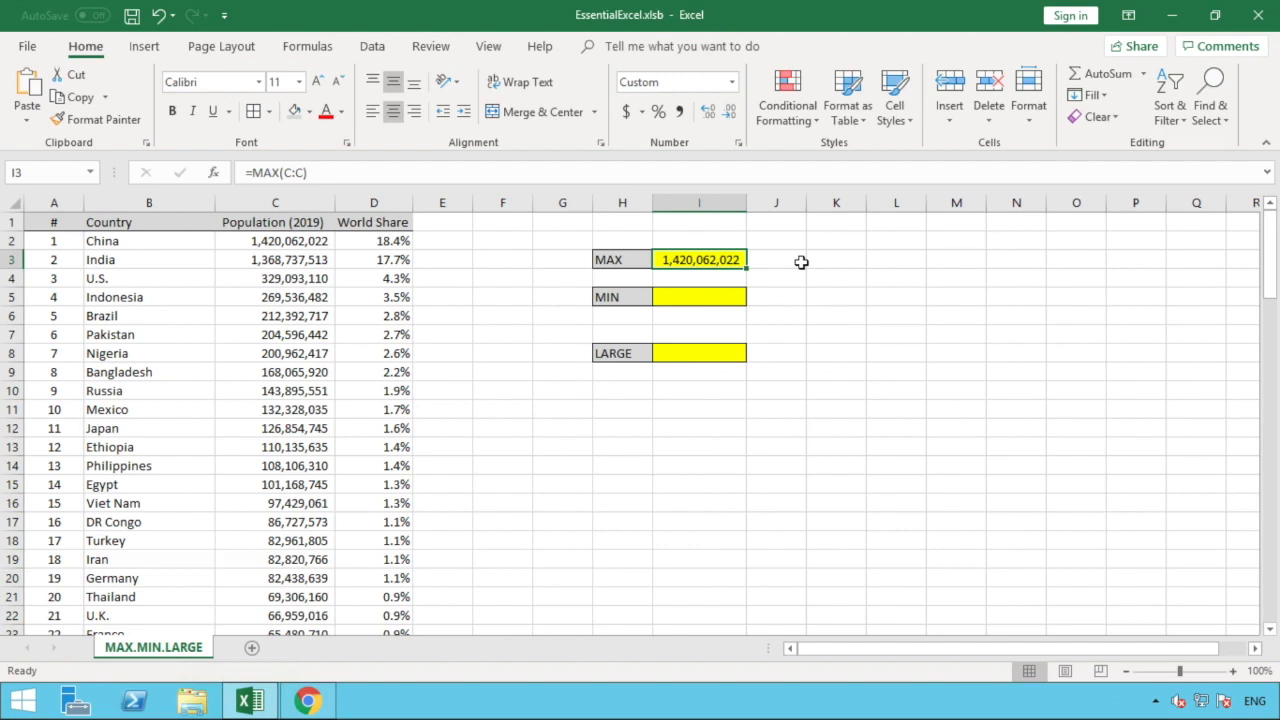
left_click(723, 297)
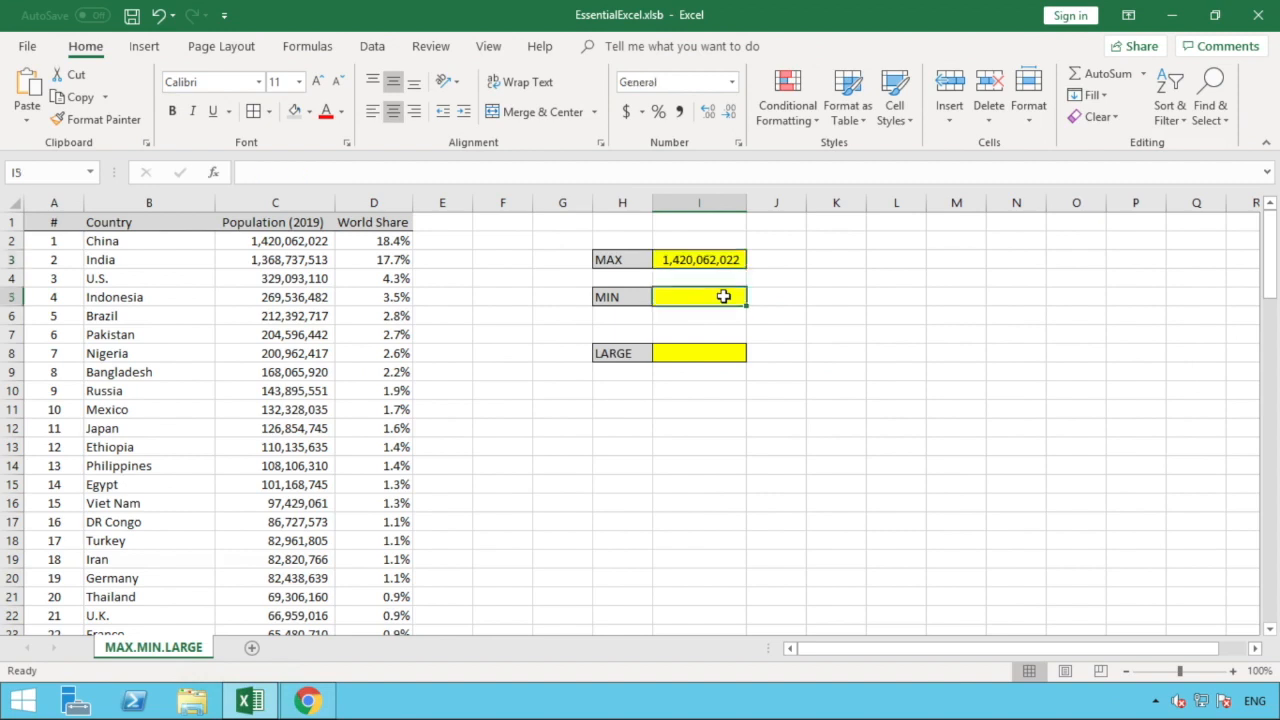
- Enter =MIN(C:C) in I5, returning about 8.59 million
type("=MIN")
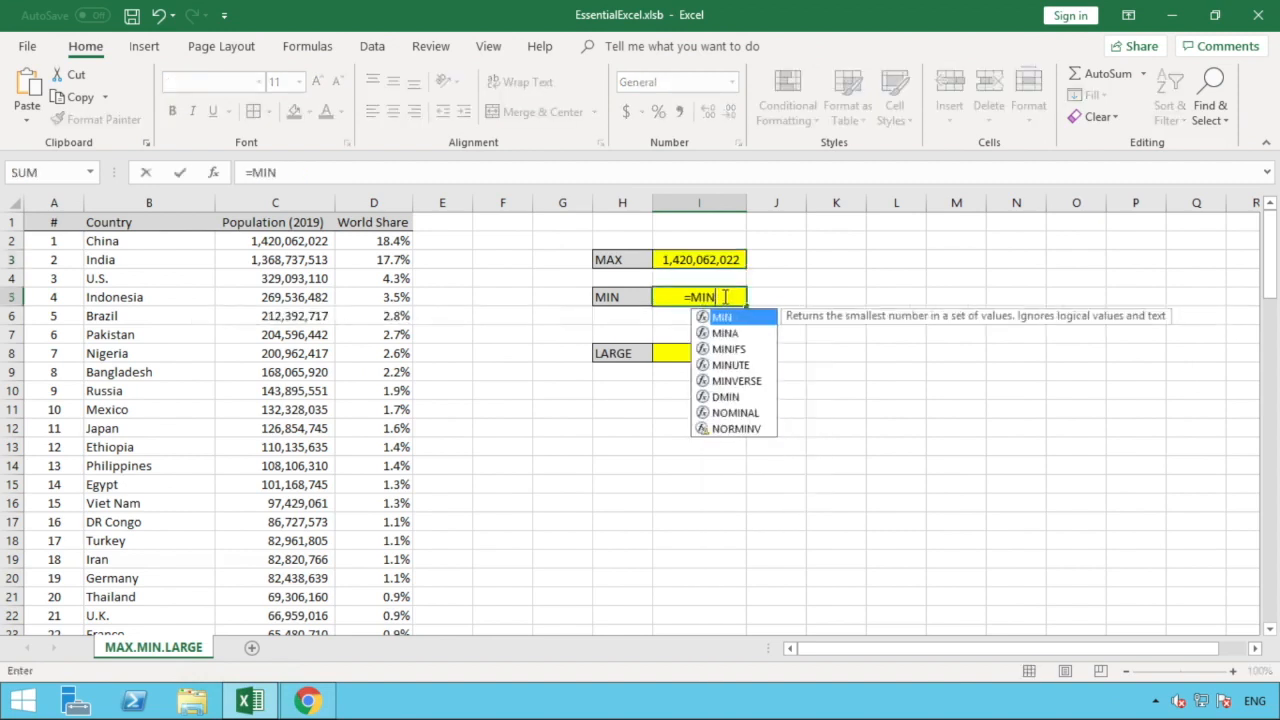
type("(")
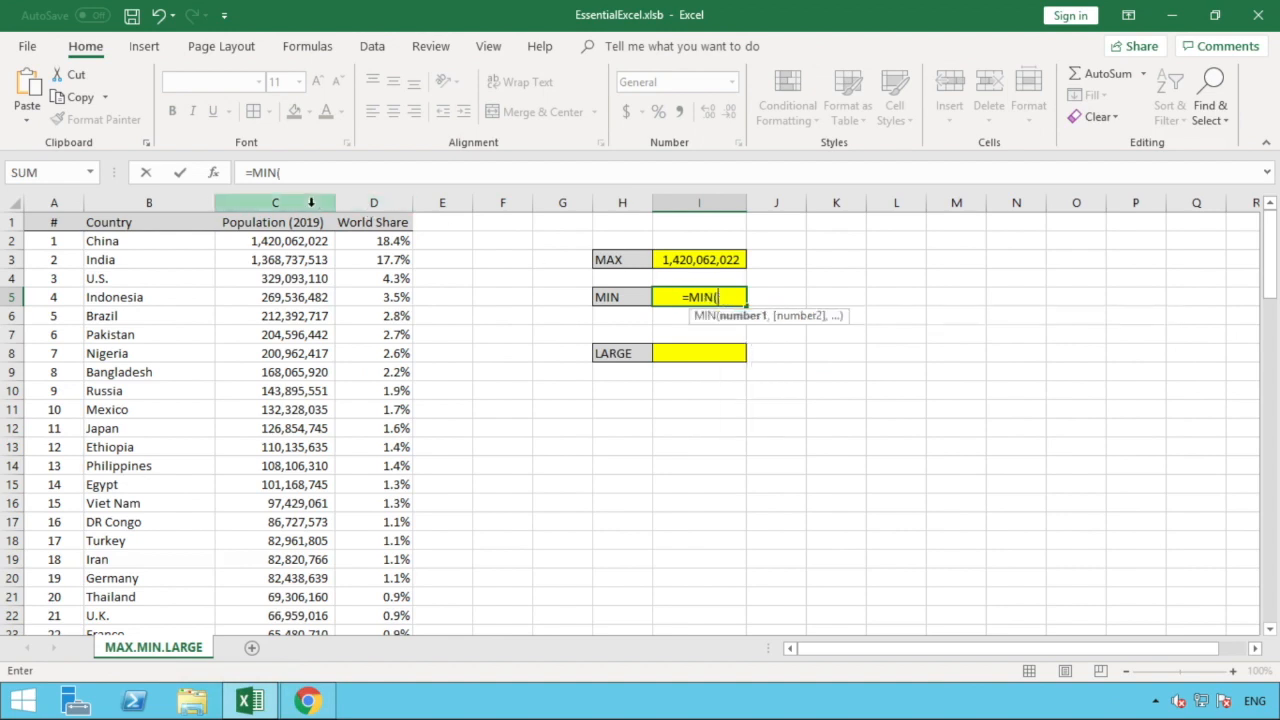
left_click(310, 202)
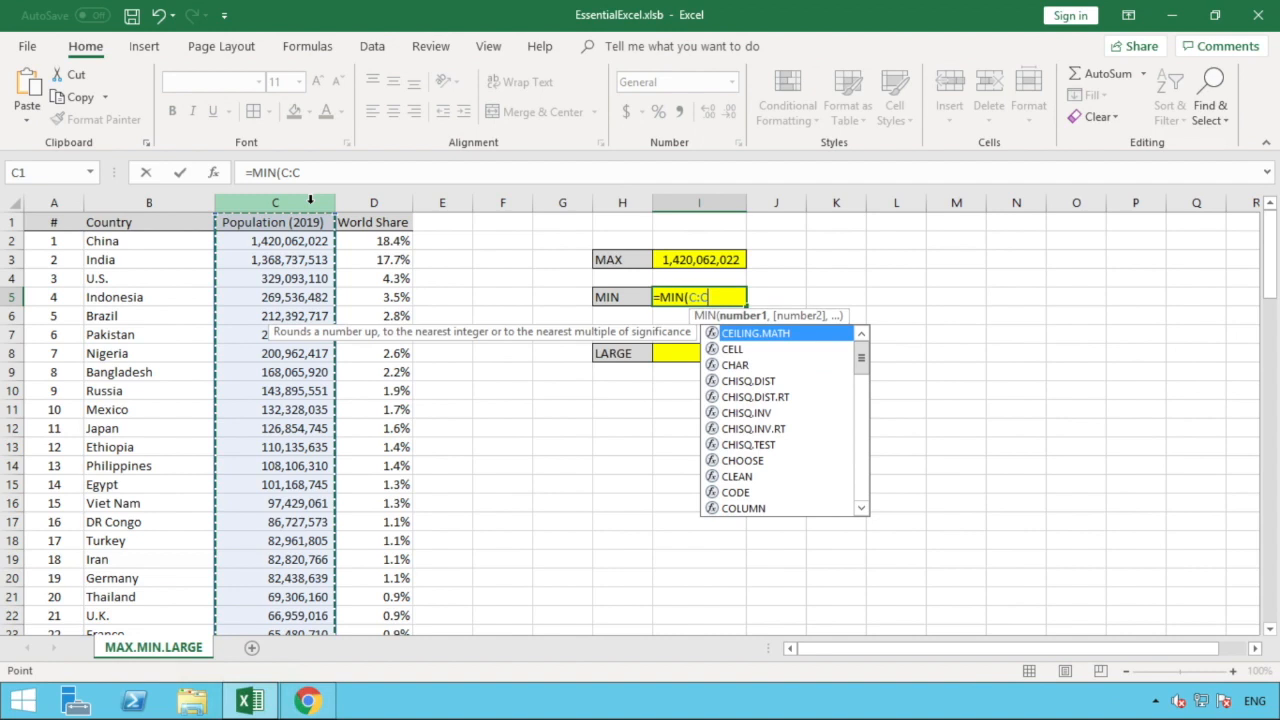
type(")")
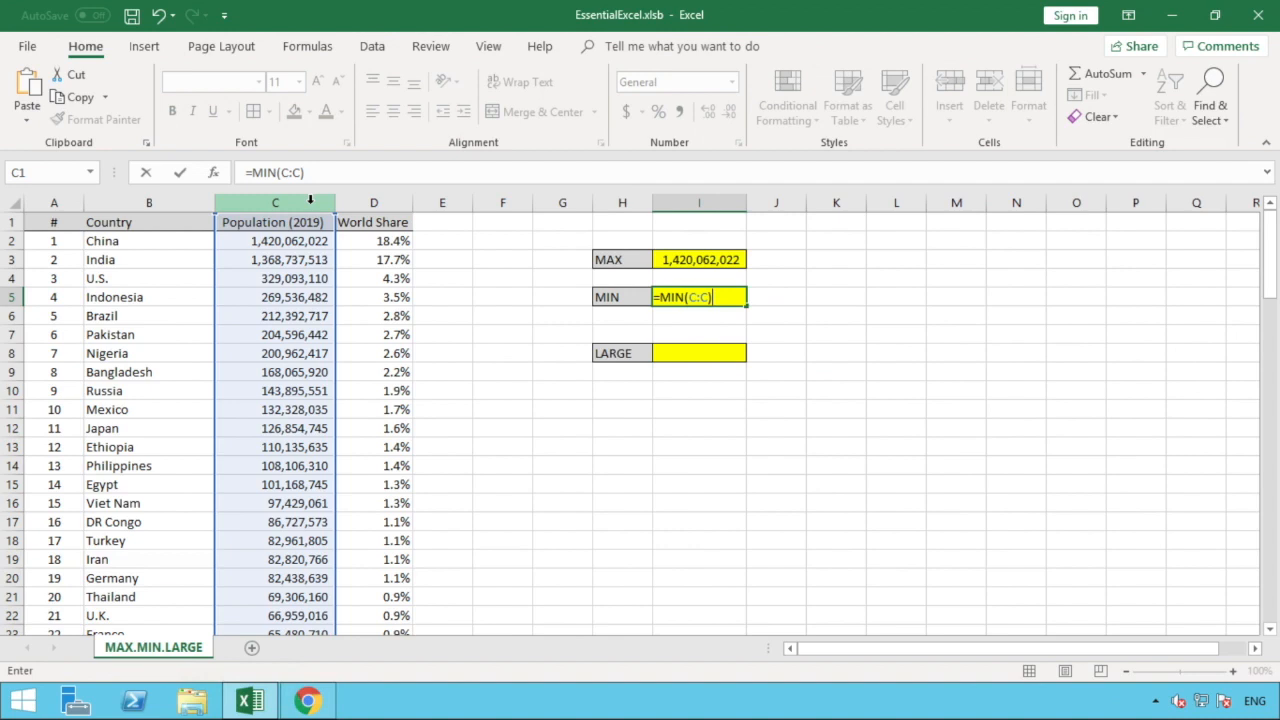
left_click(725, 297)
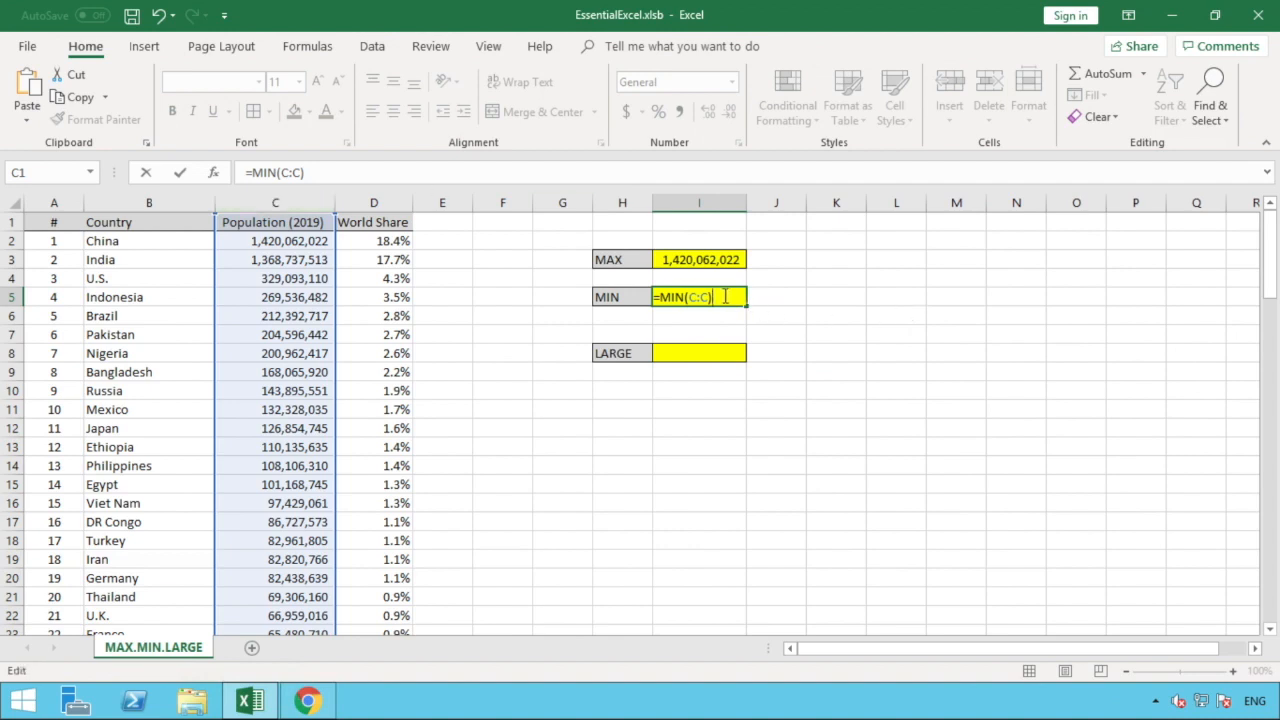
key("Tab")
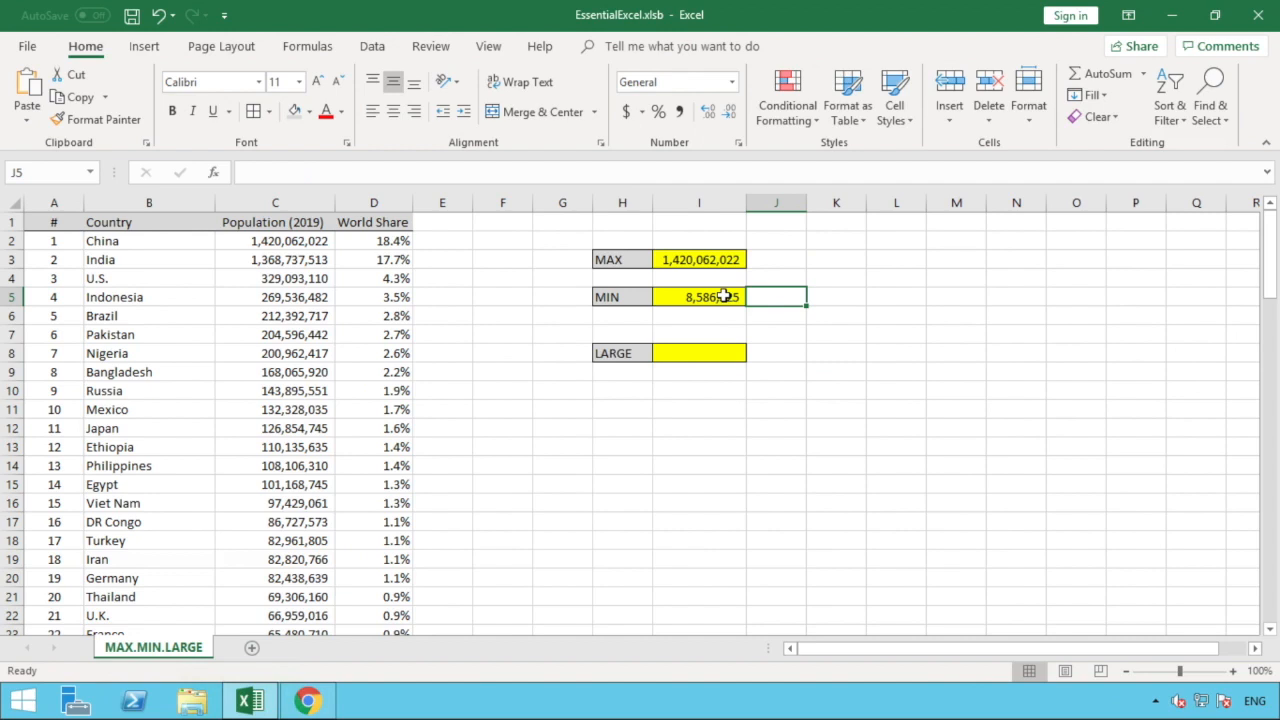
left_click(783, 311)
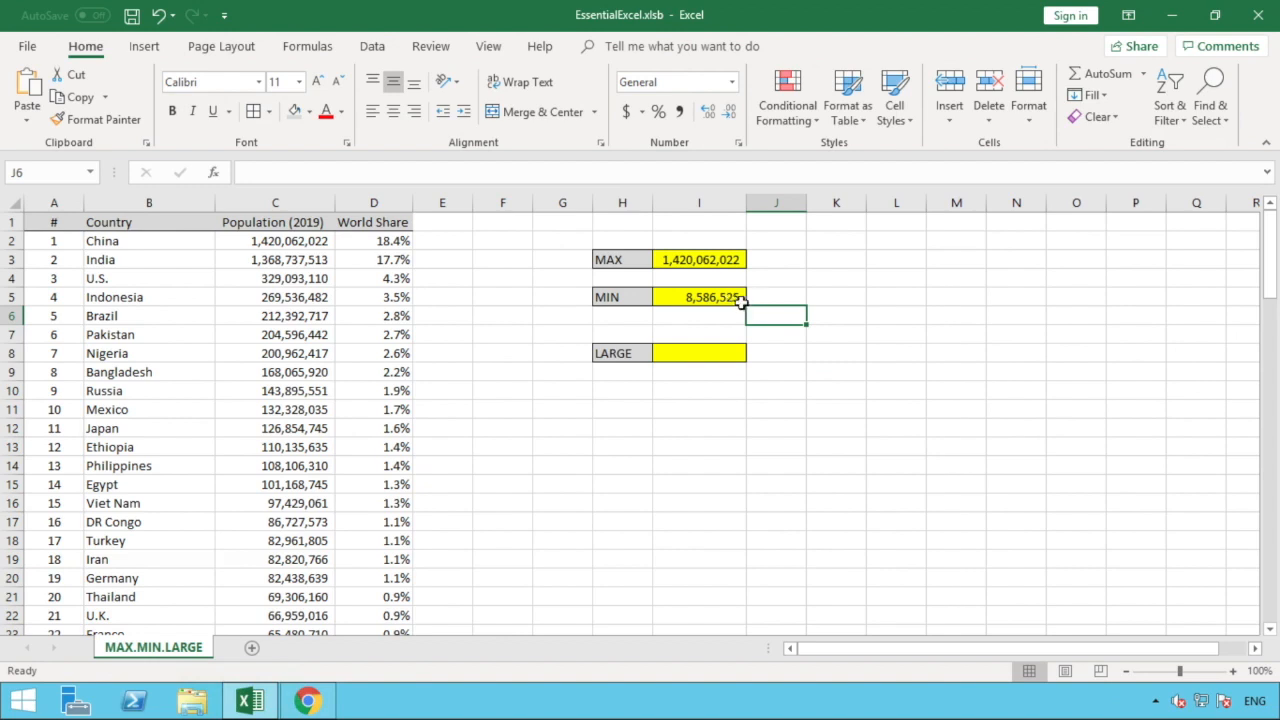
left_click(725, 259)
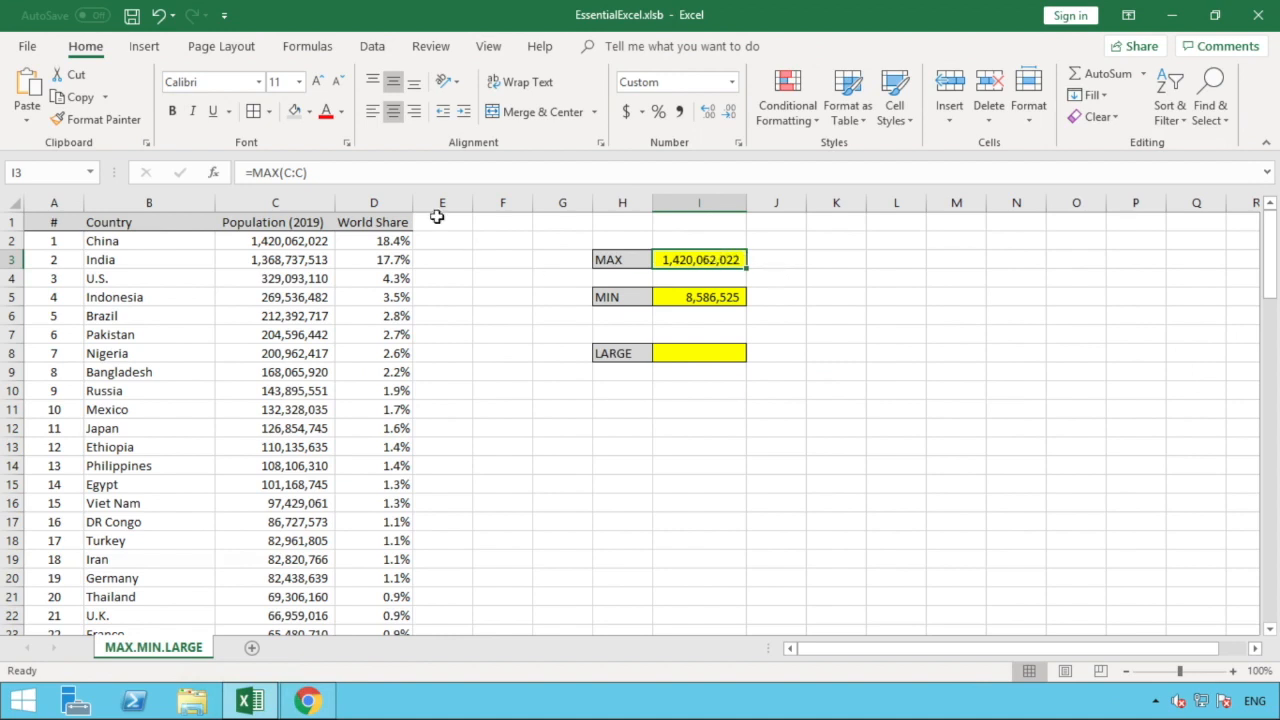
left_click(286, 241)
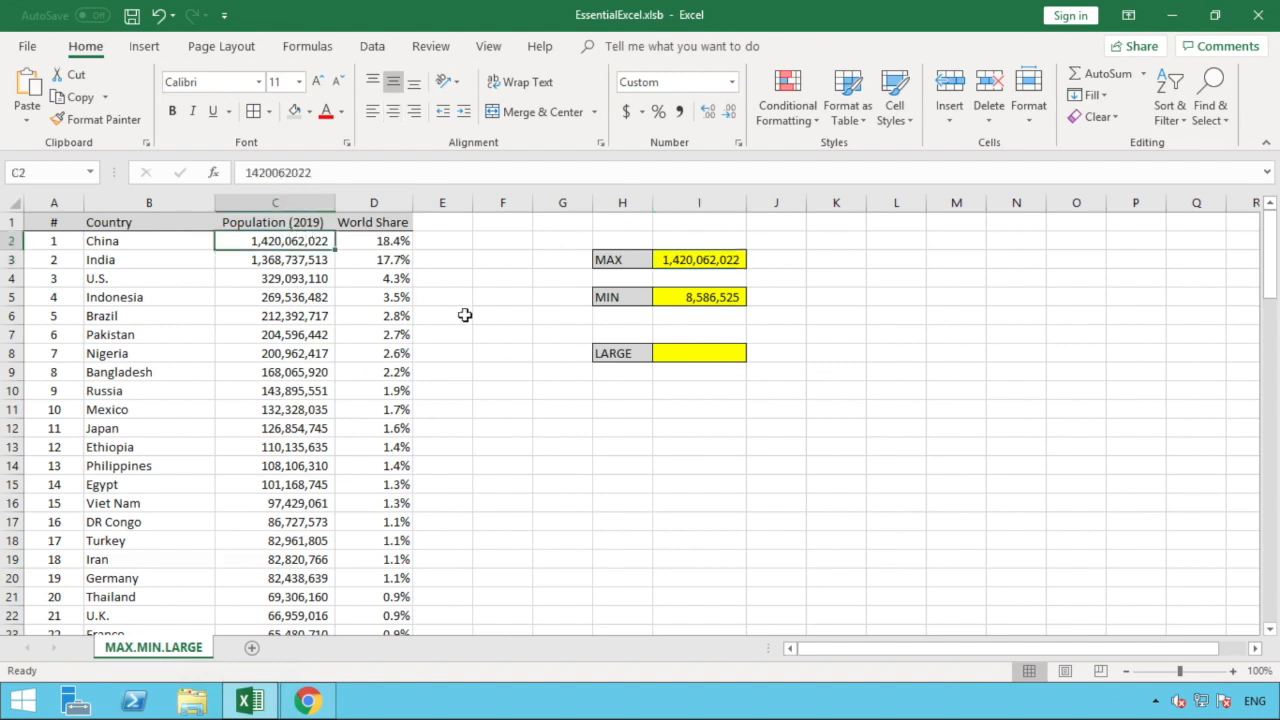
left_click(465, 315)
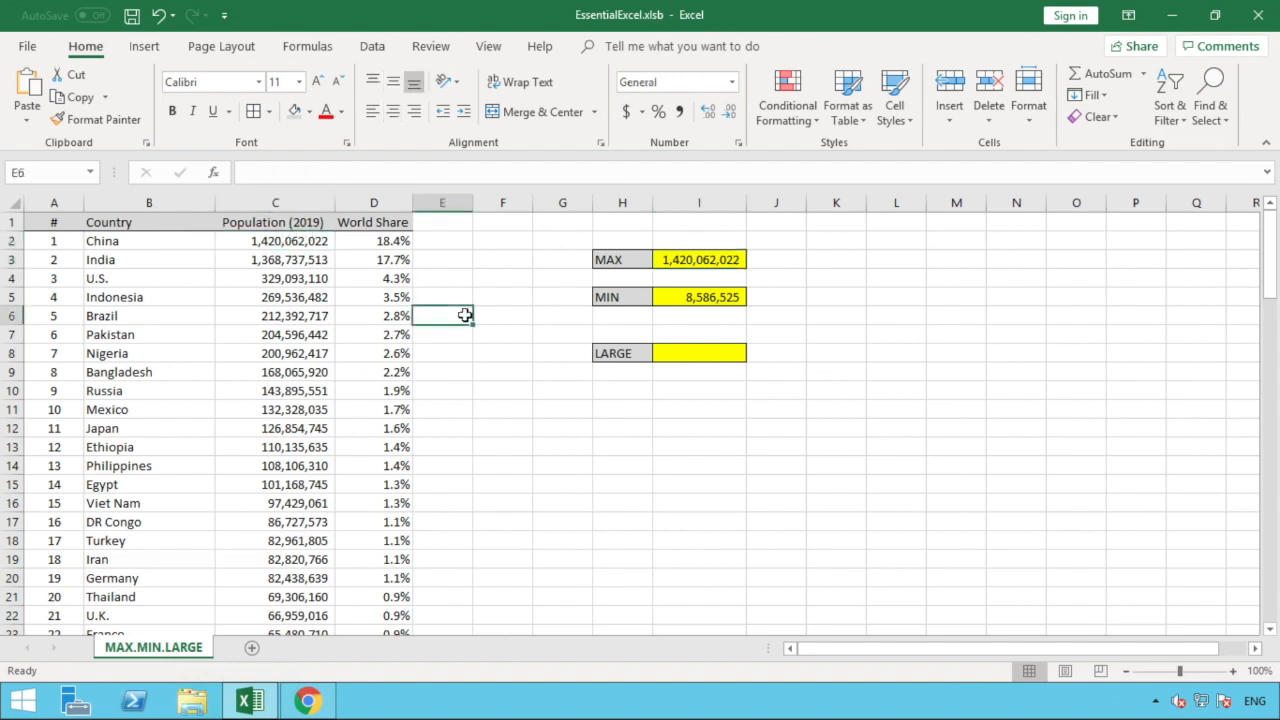
left_click(731, 297)
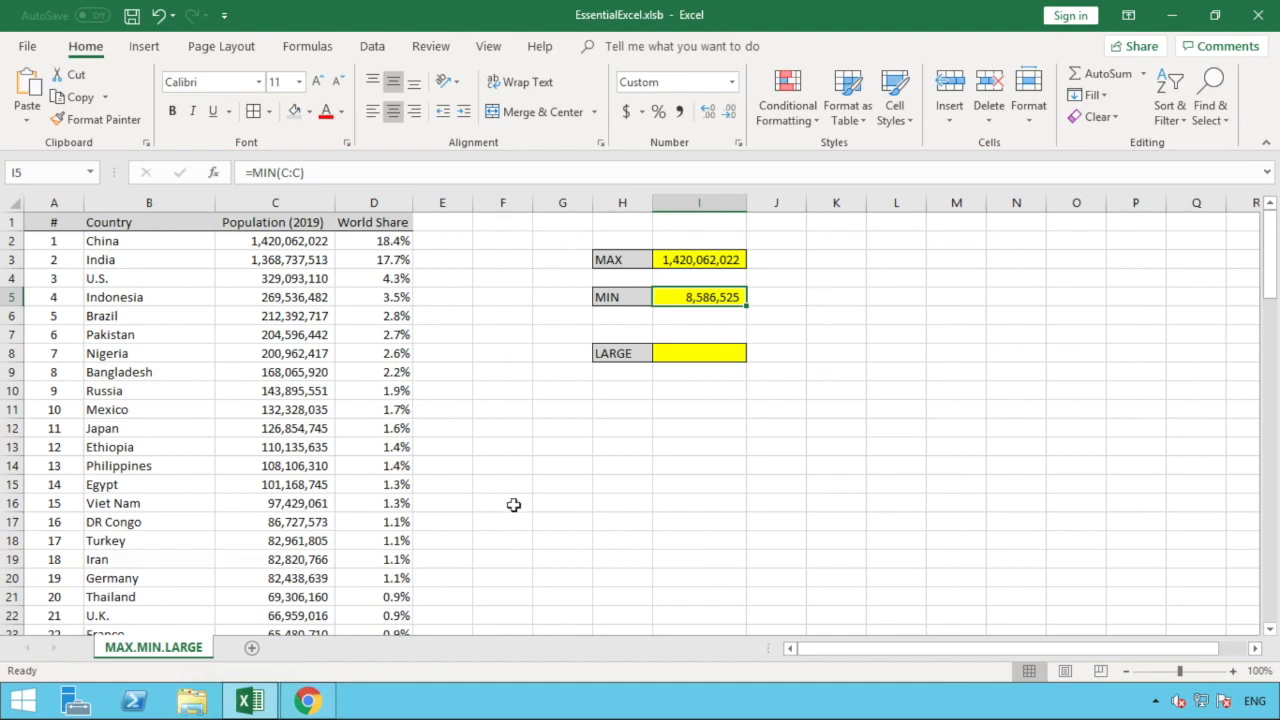
scroll(386, 470, "down", 20)
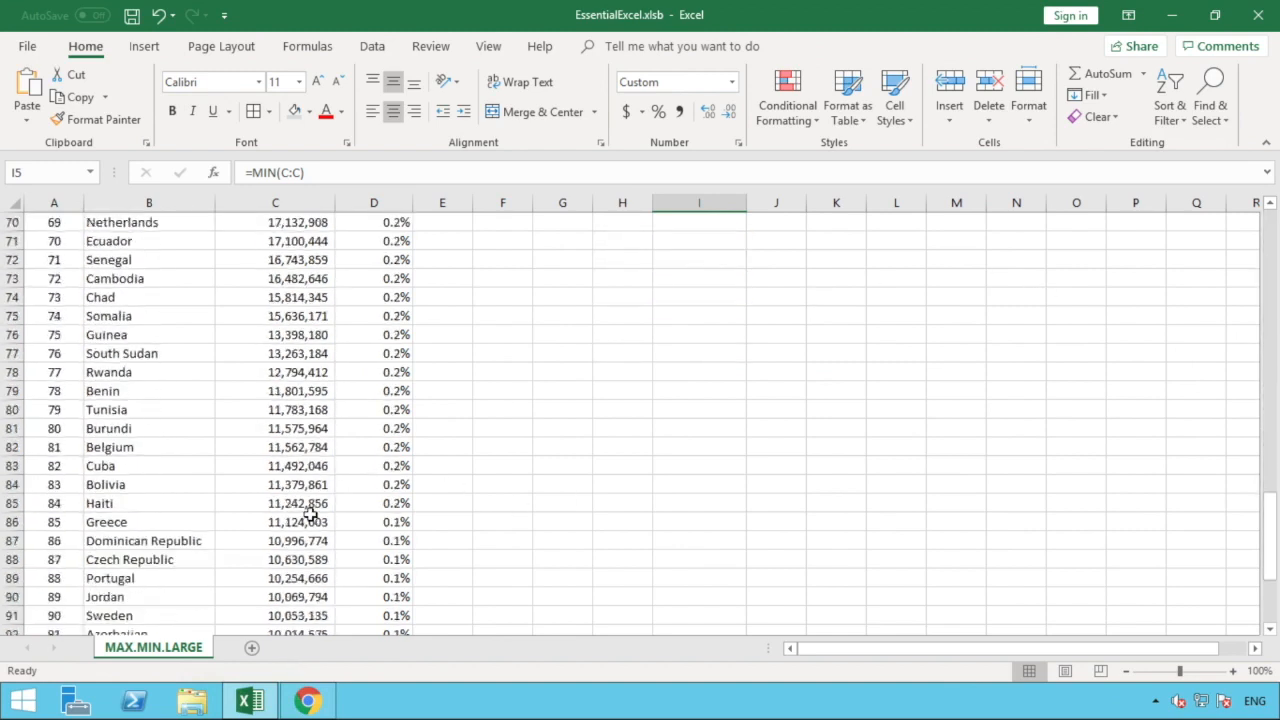
scroll(311, 514, "down", 5)
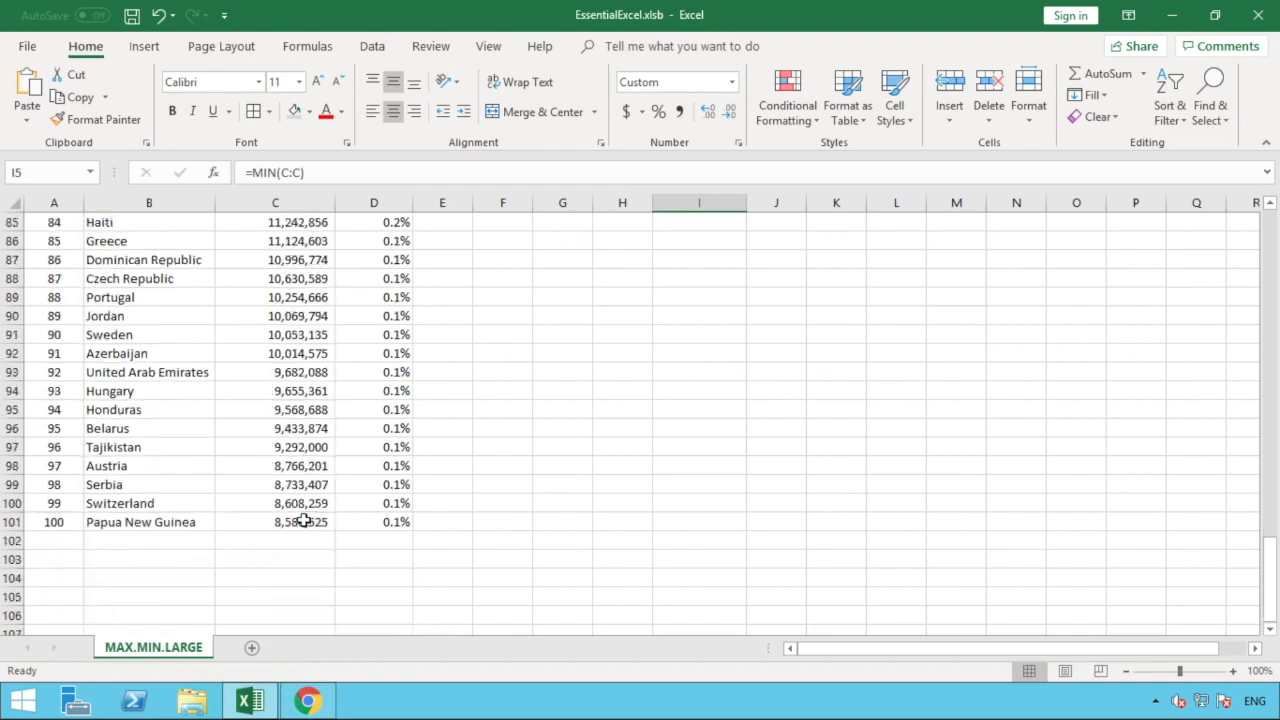
left_click(307, 519)
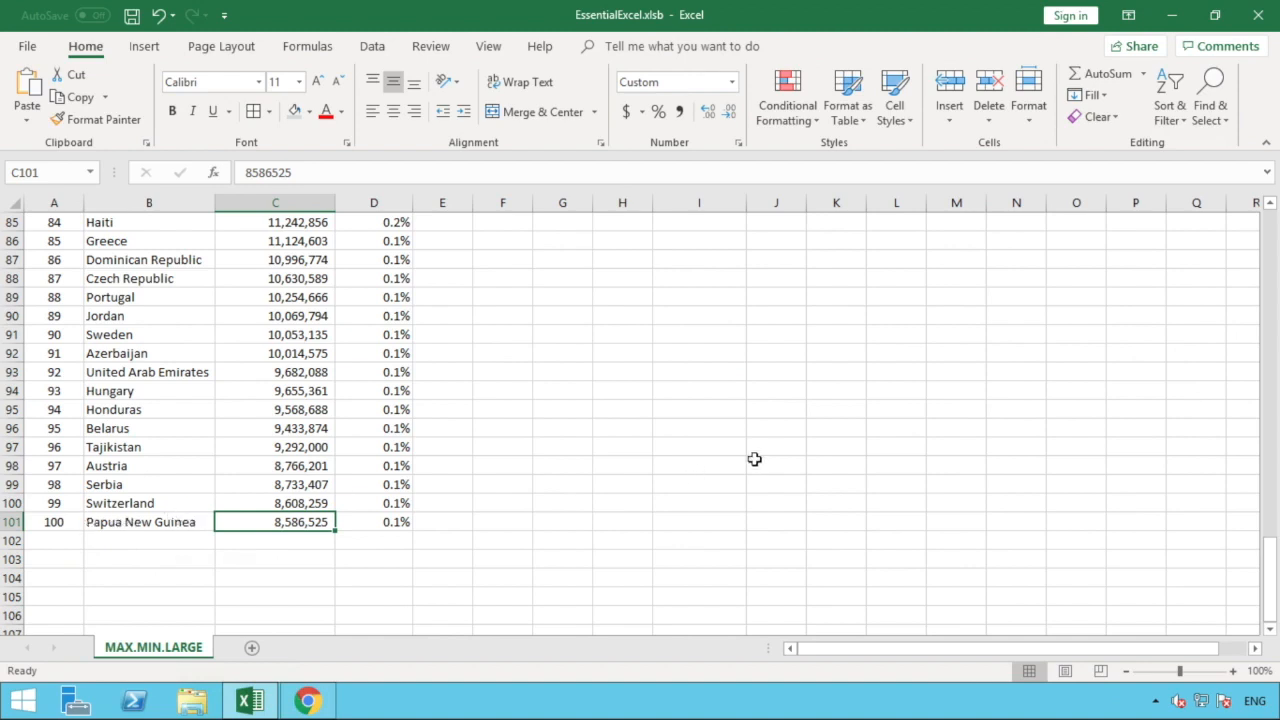
scroll(754, 462, "up", 20)
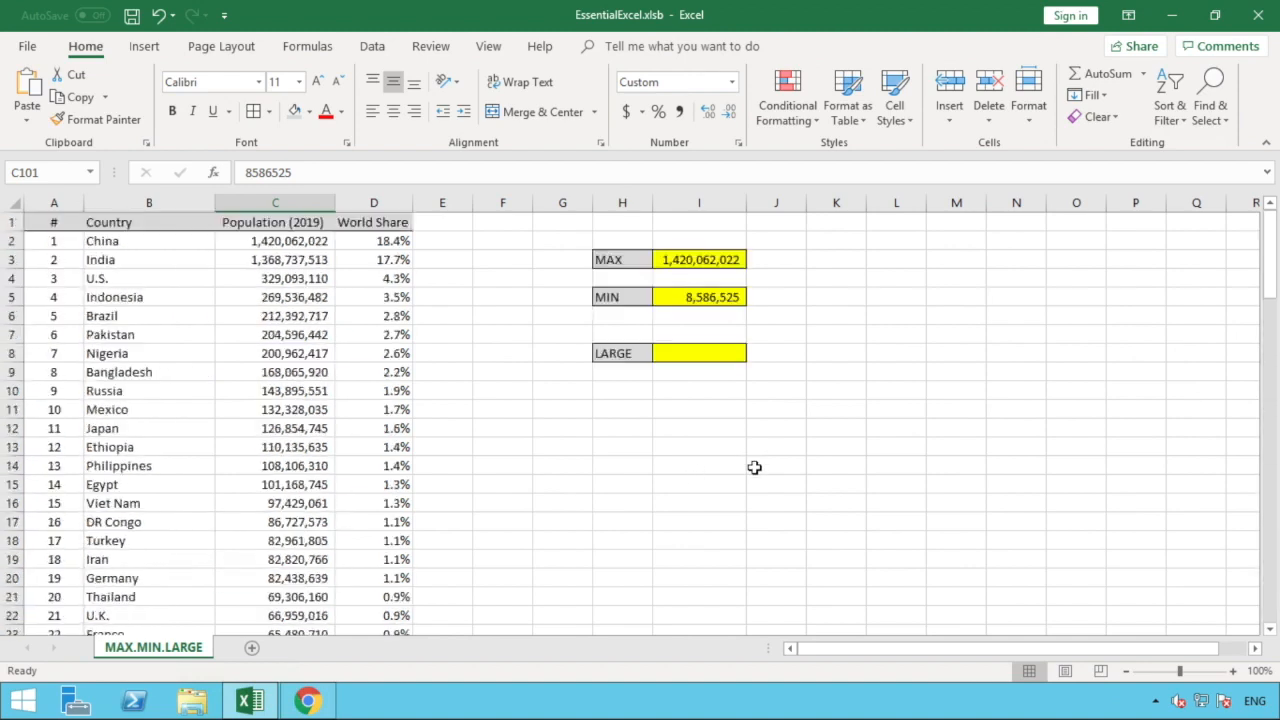
left_click(754, 467)
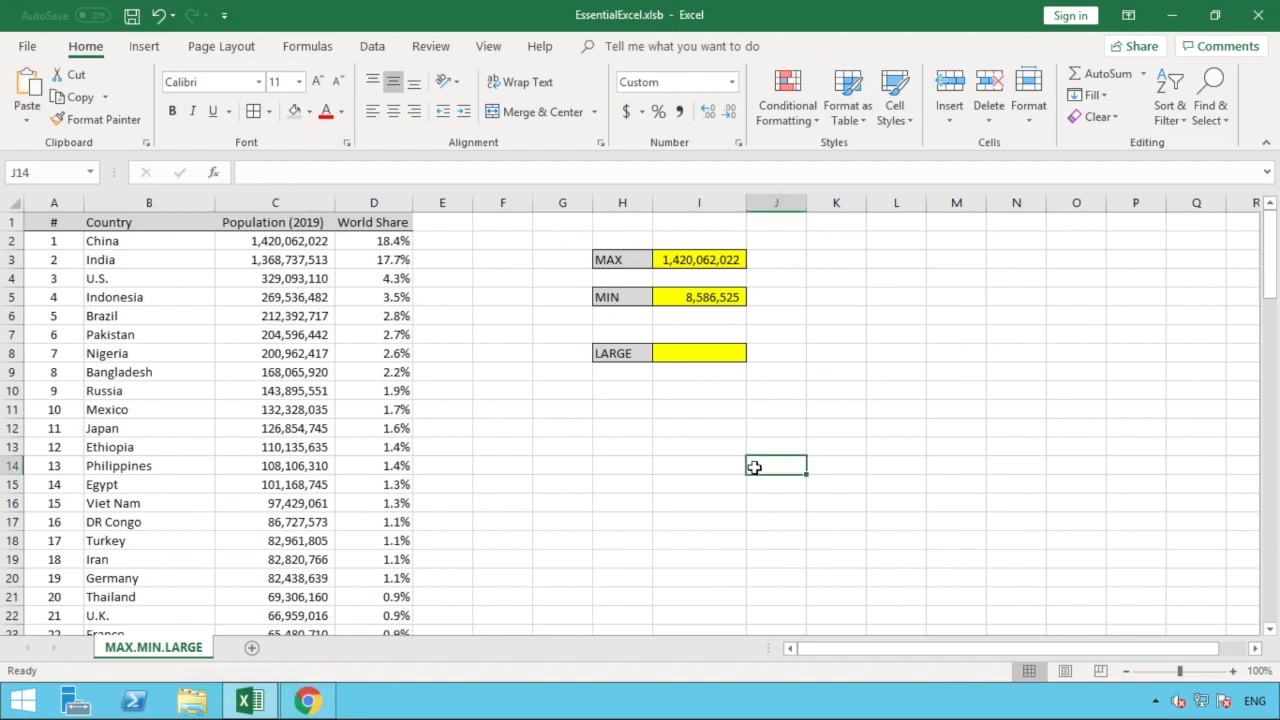
left_click(702, 353)
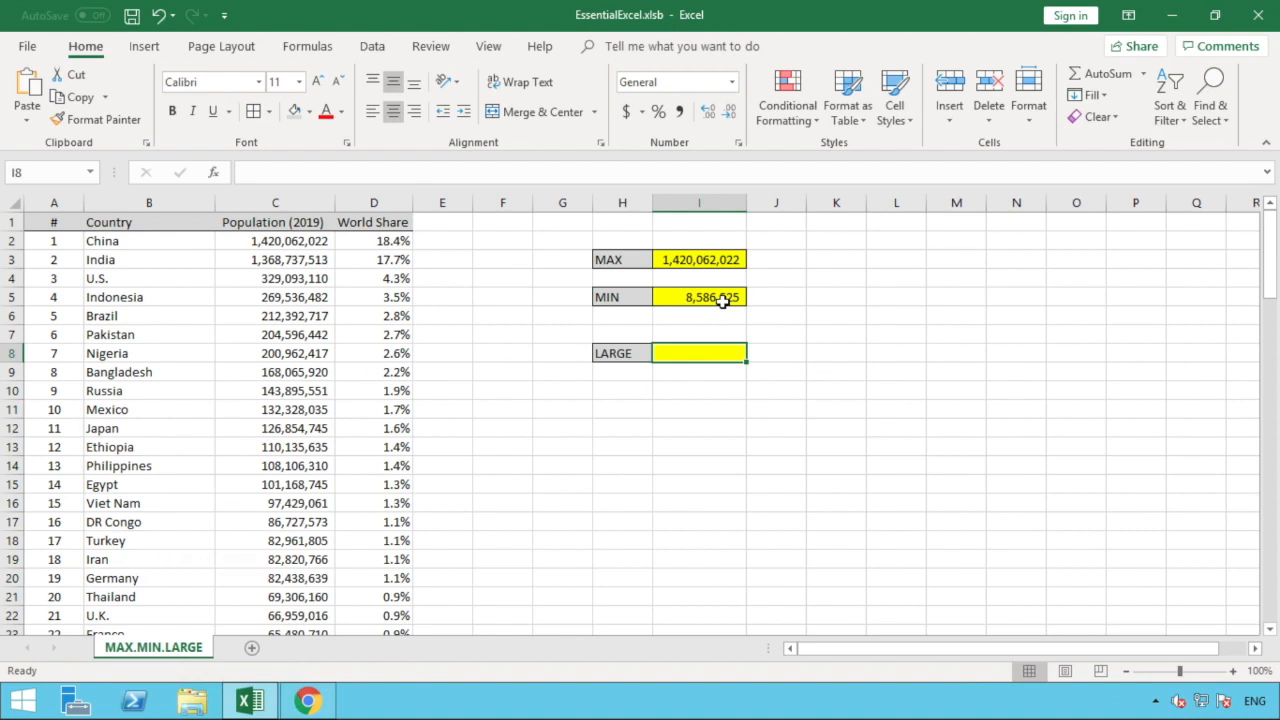
double_click(701, 353)
type("=")
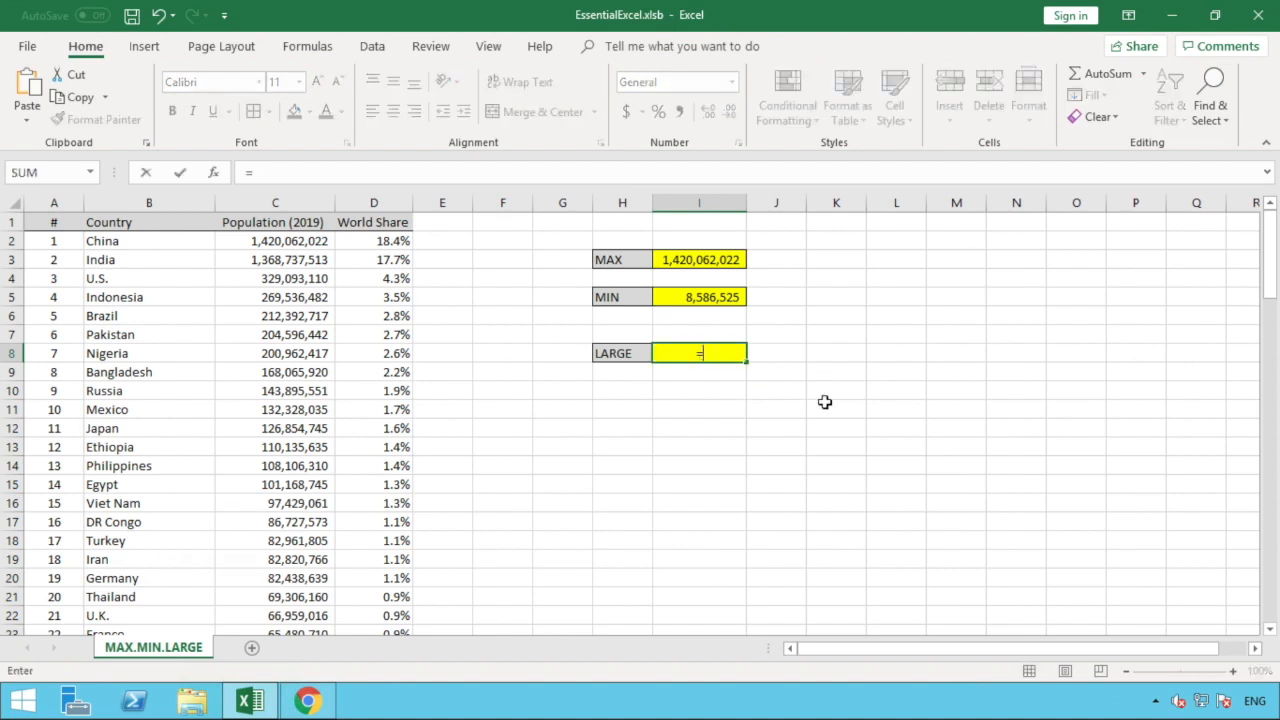
type("L")
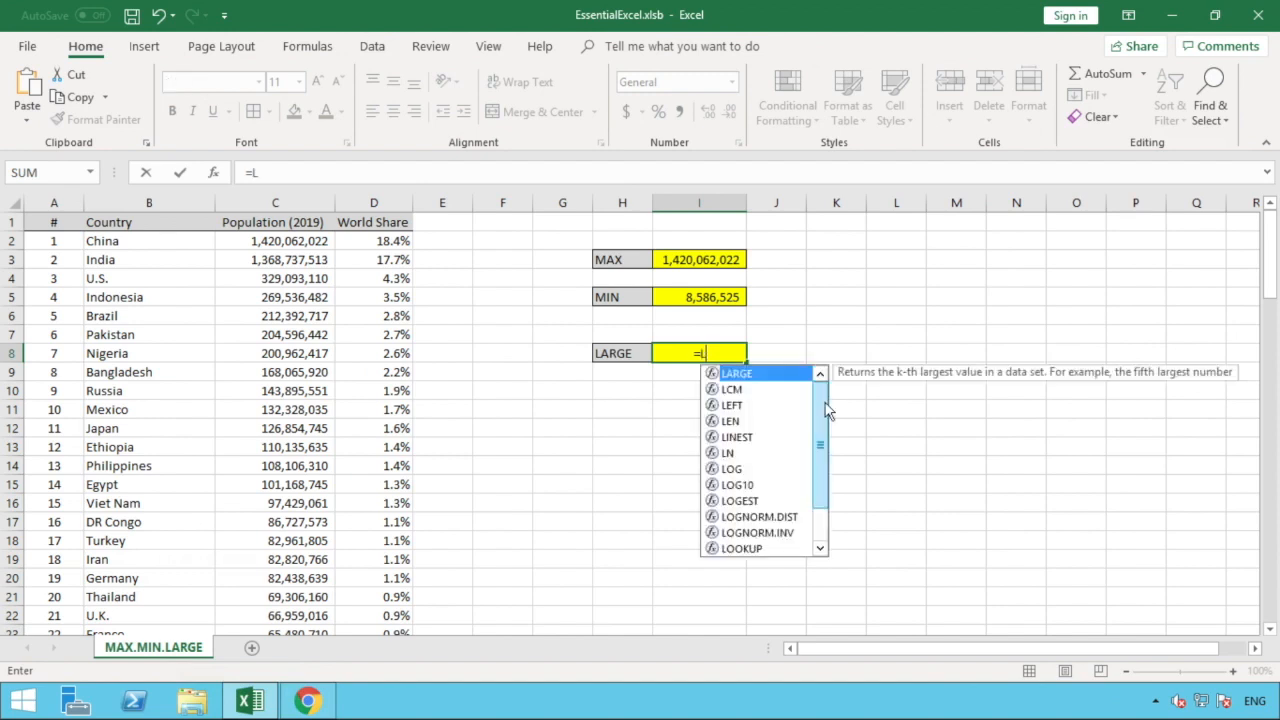
type("ARGE")
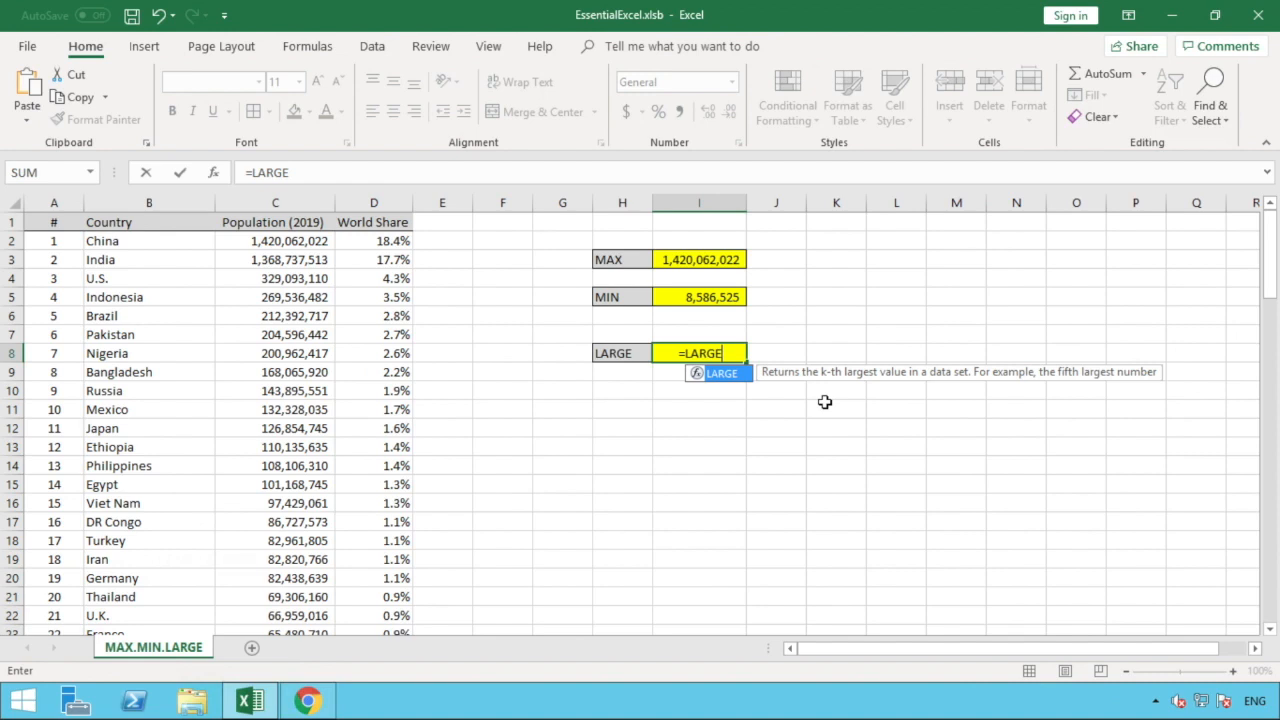
type("(")
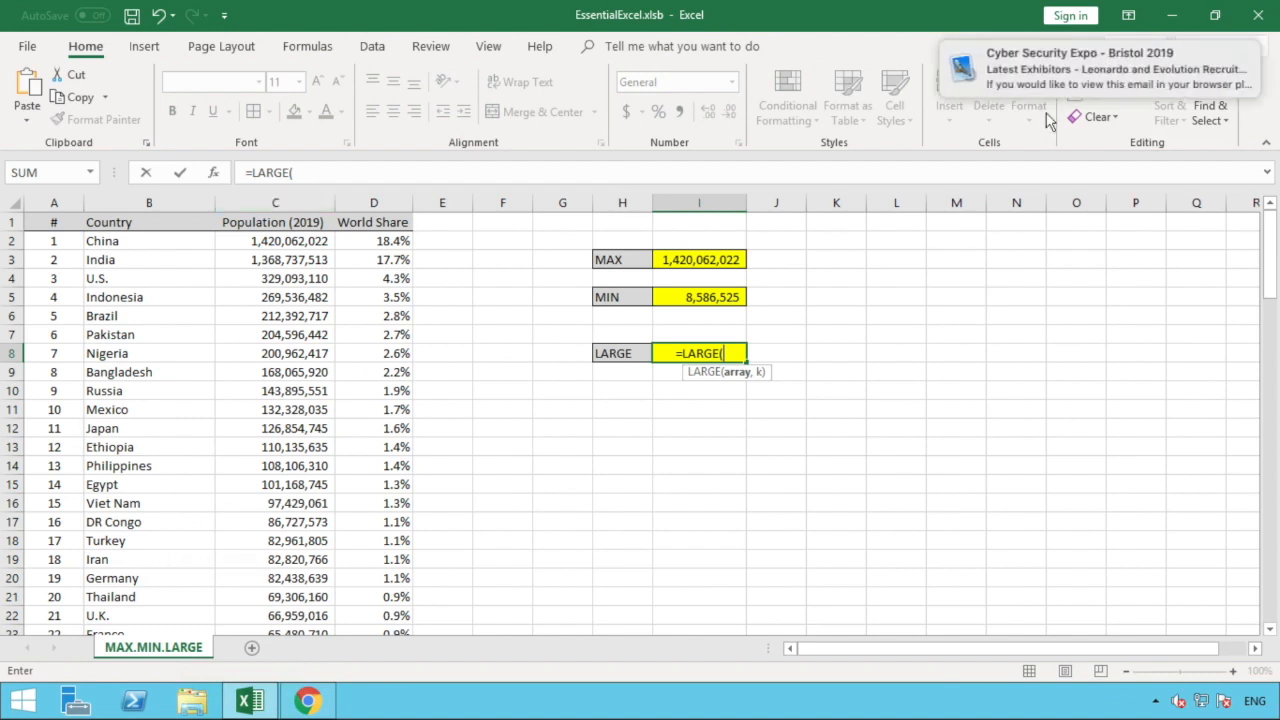
left_click(286, 200)
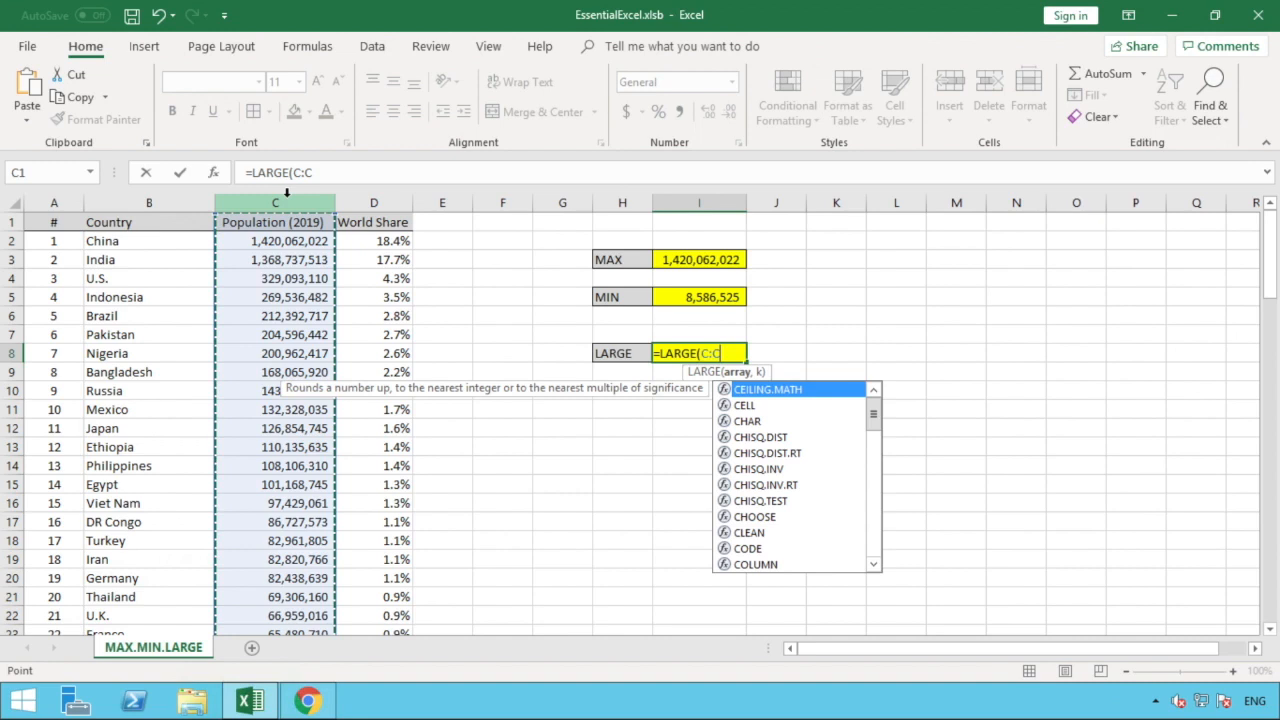
type(",")
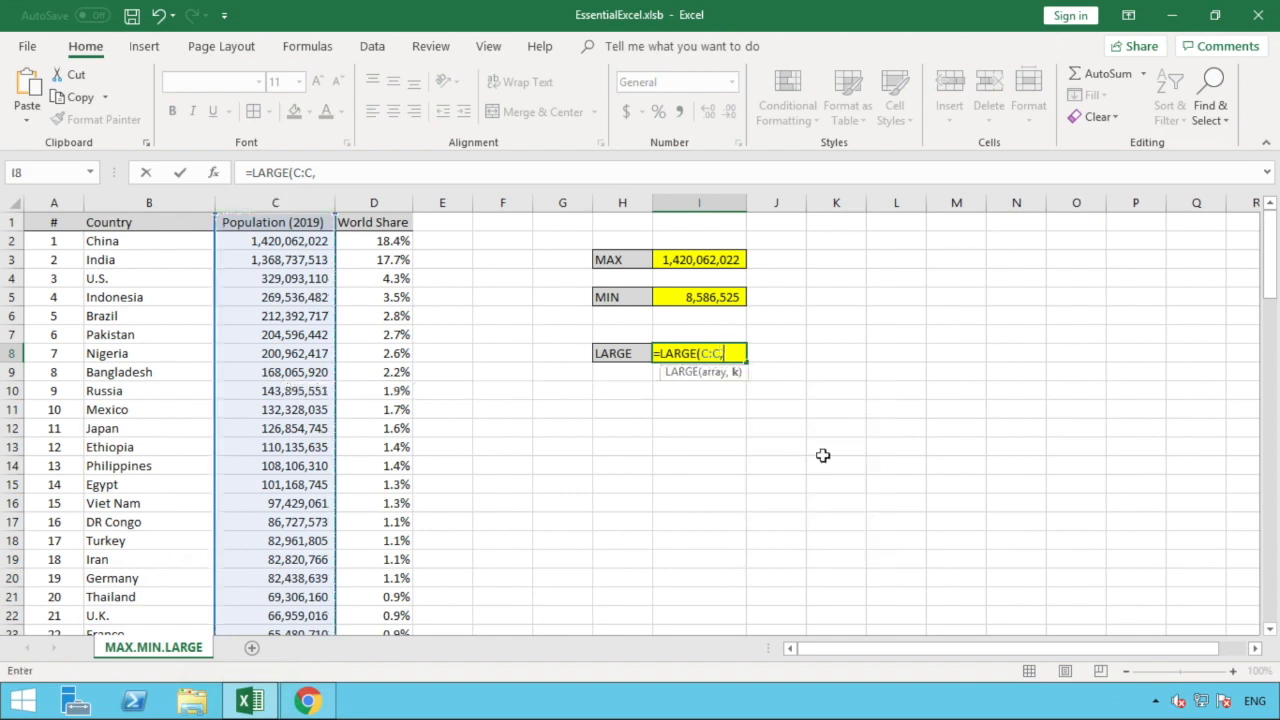
type("1)")
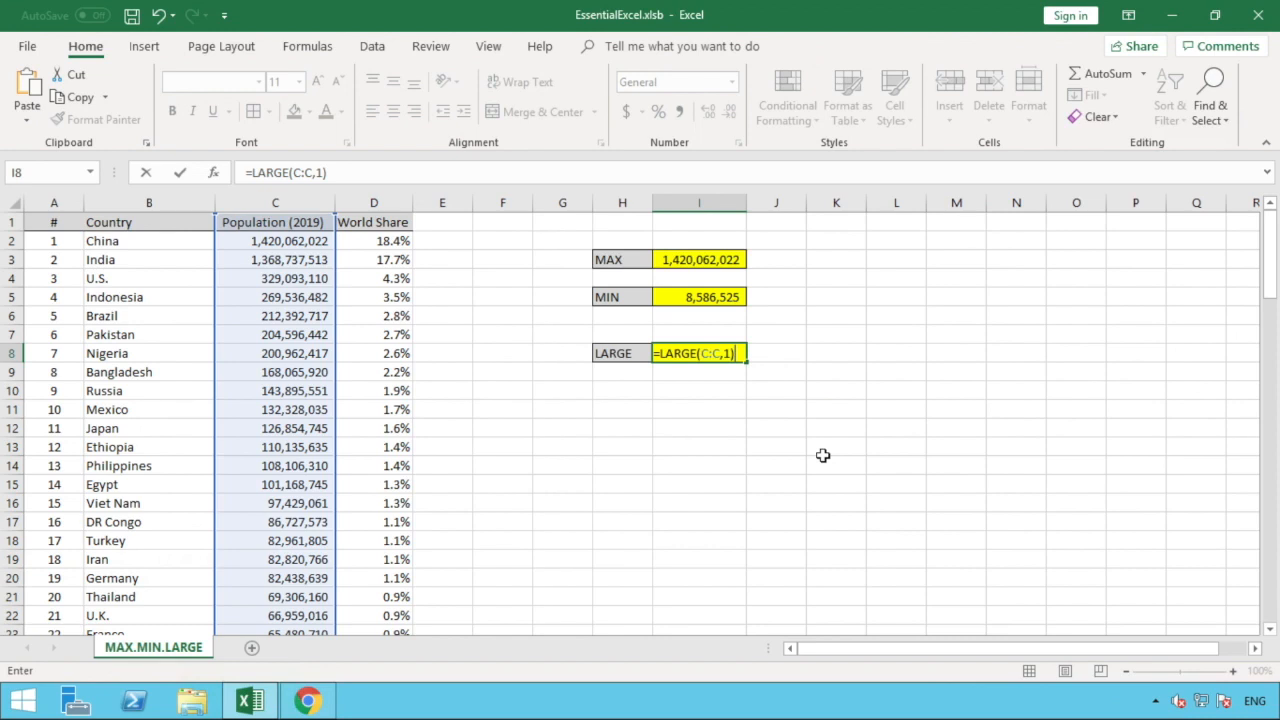
left_click(822, 455)
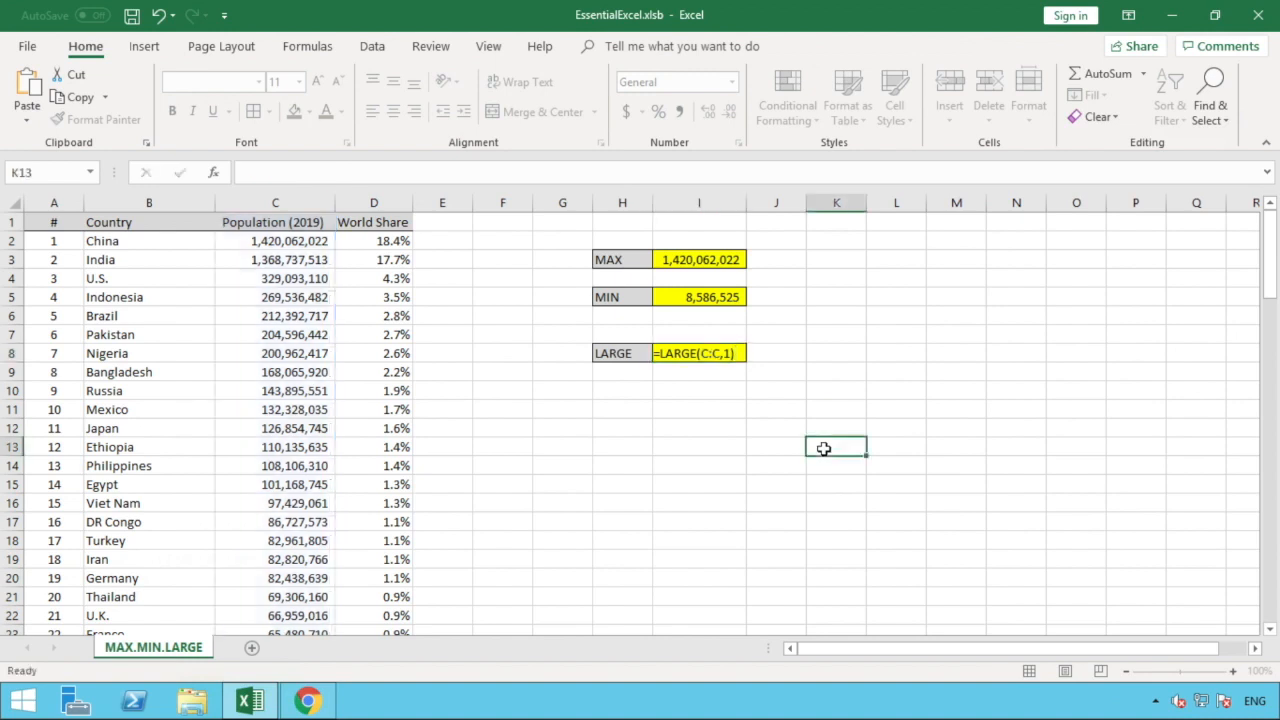
- Give I8 comma style with no decimals and narrow column I to fit 1,420,062,022
left_click(724, 355)
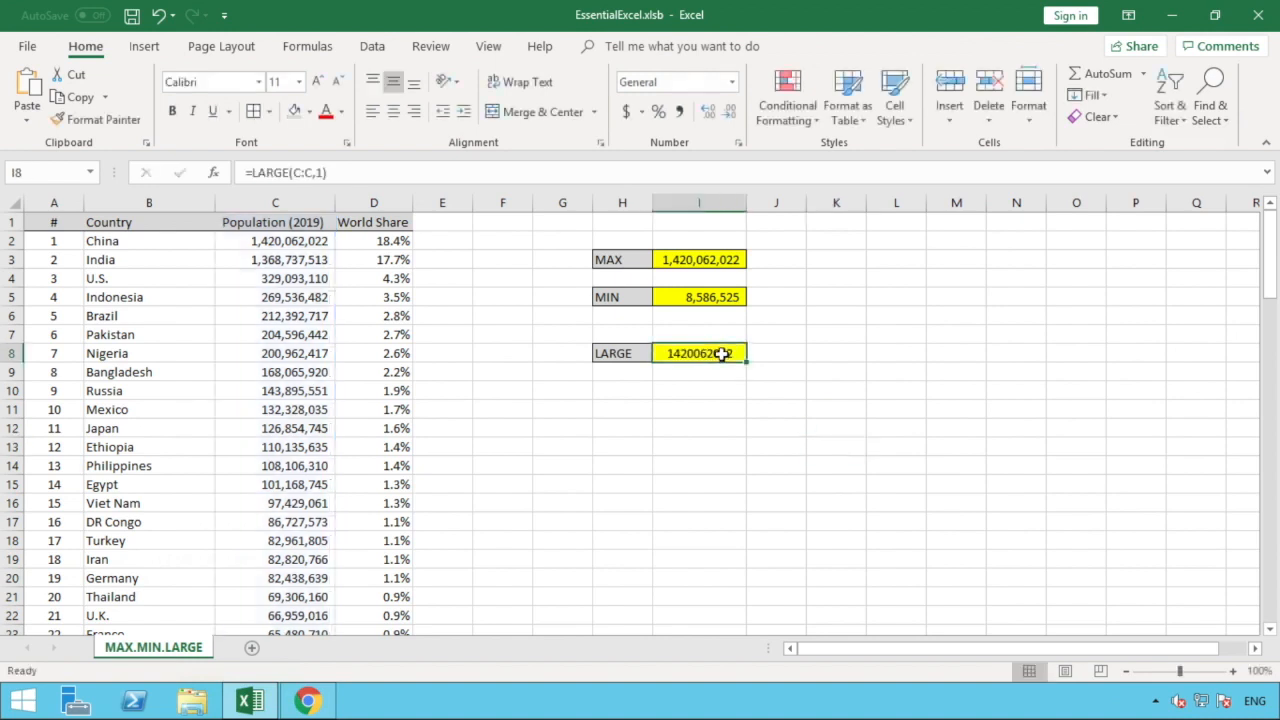
left_click(680, 112)
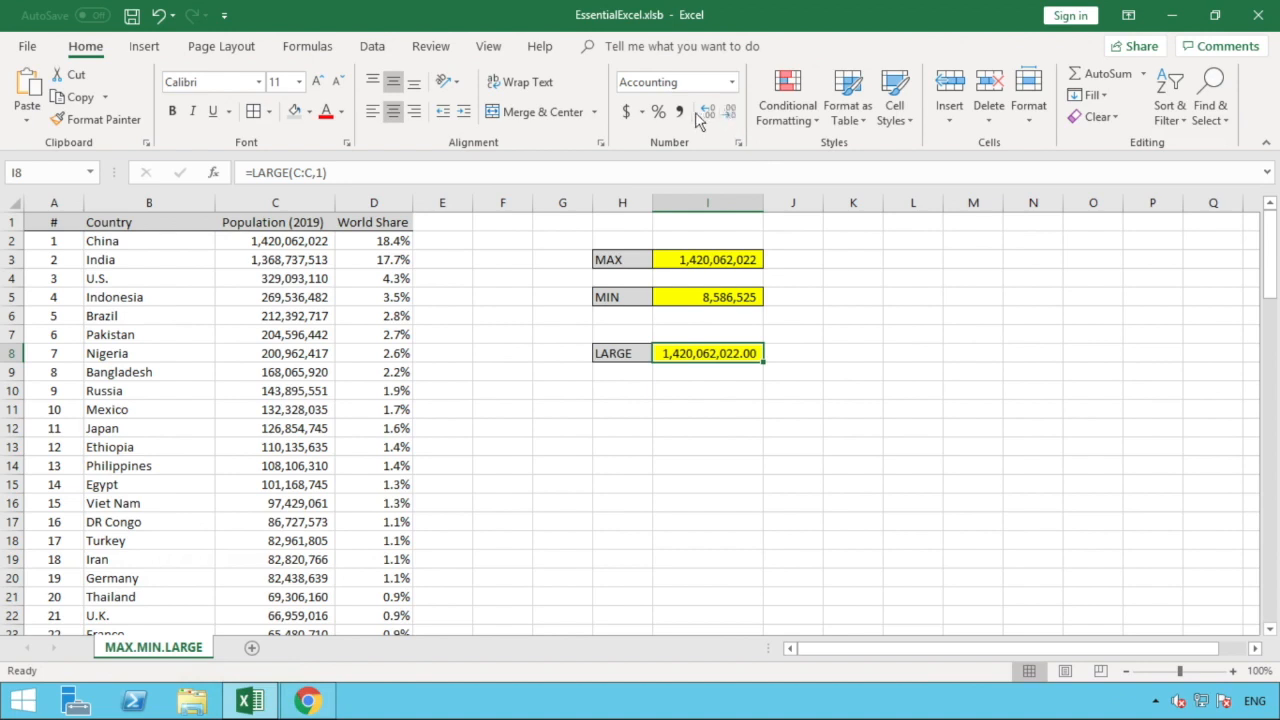
left_click(730, 113)
left_click(730, 113)
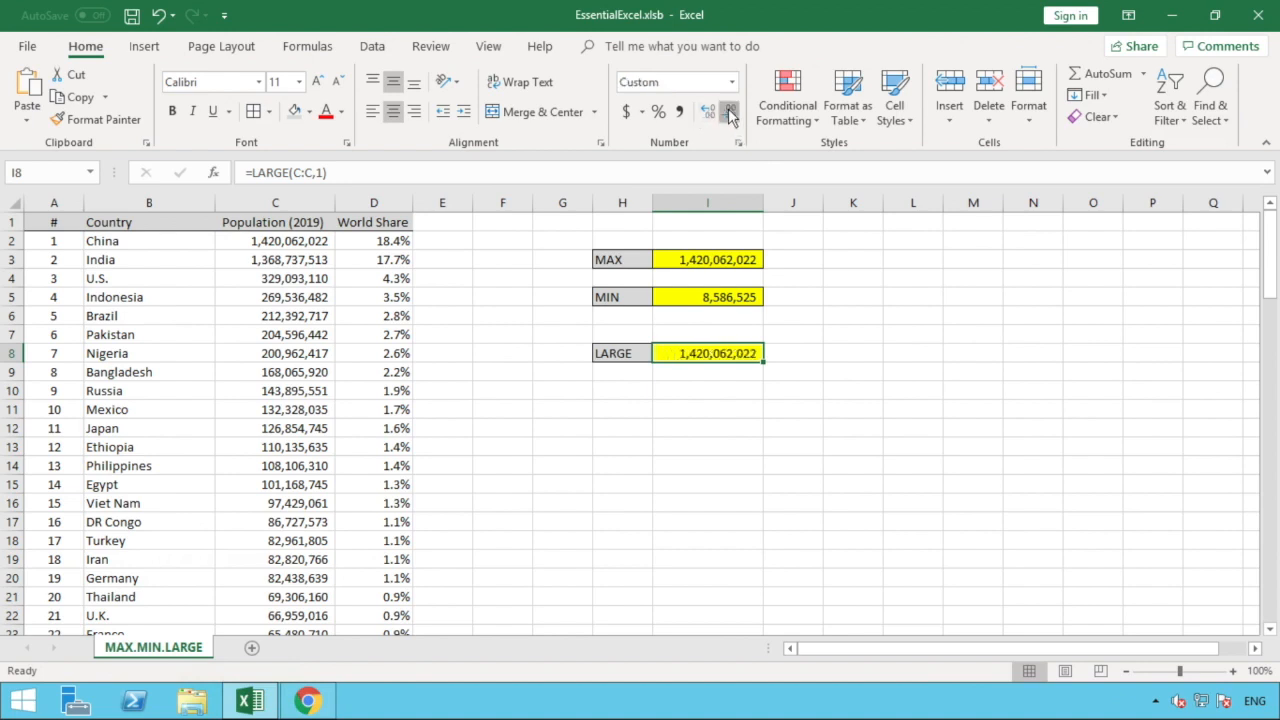
left_click_drag(761, 204, 751, 204)
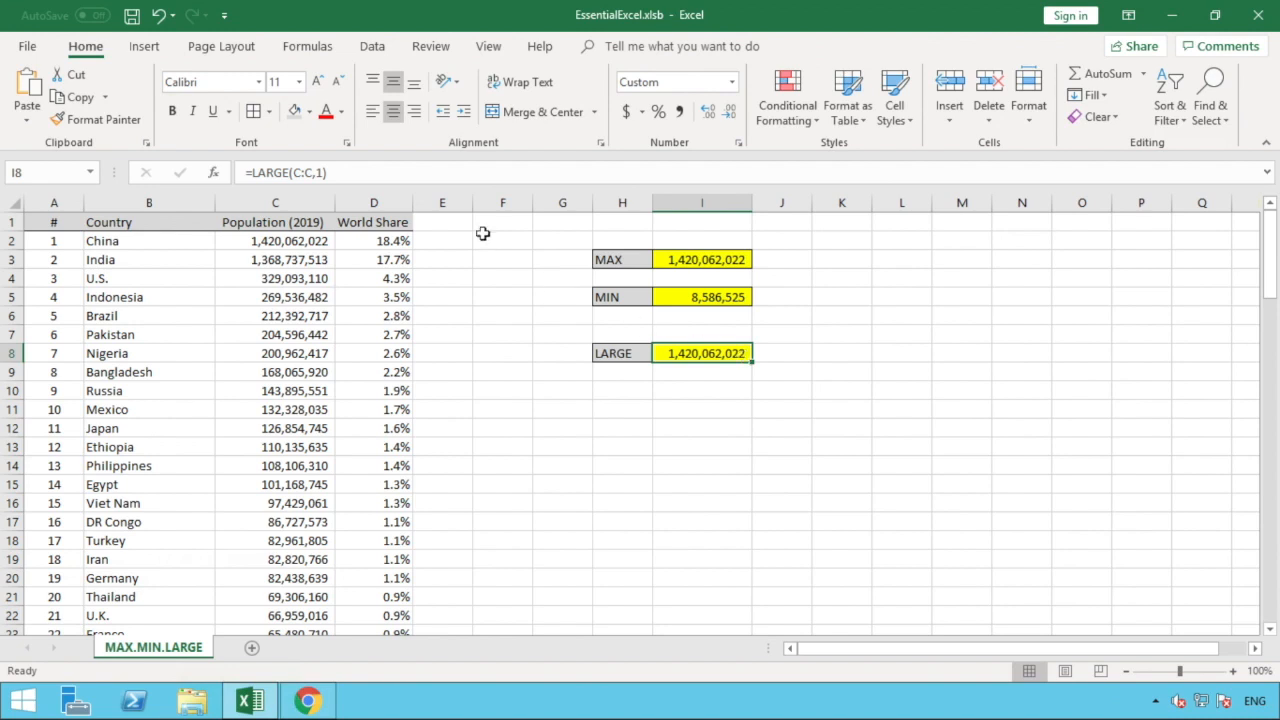
- Change I8's formula to =LARGE(C:C,2), returning 1,368,737,513
left_click(322, 173)
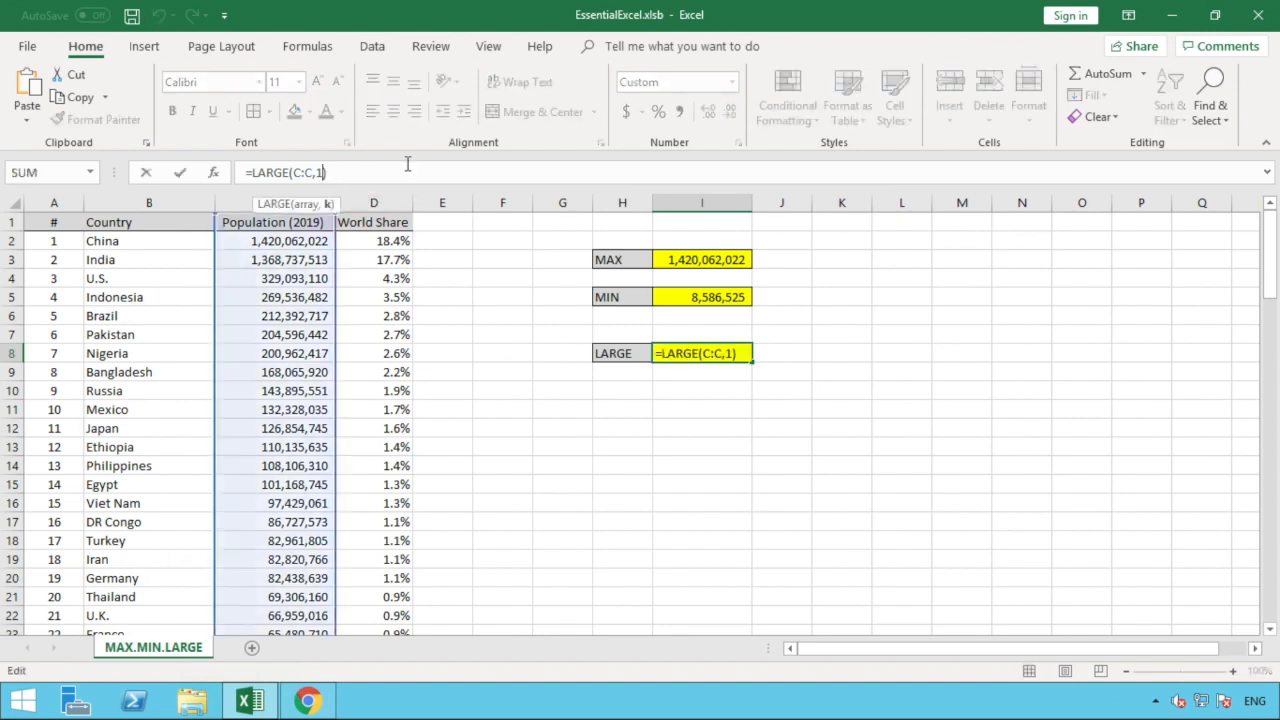
key("BackSpace")
type("2")
type(")")
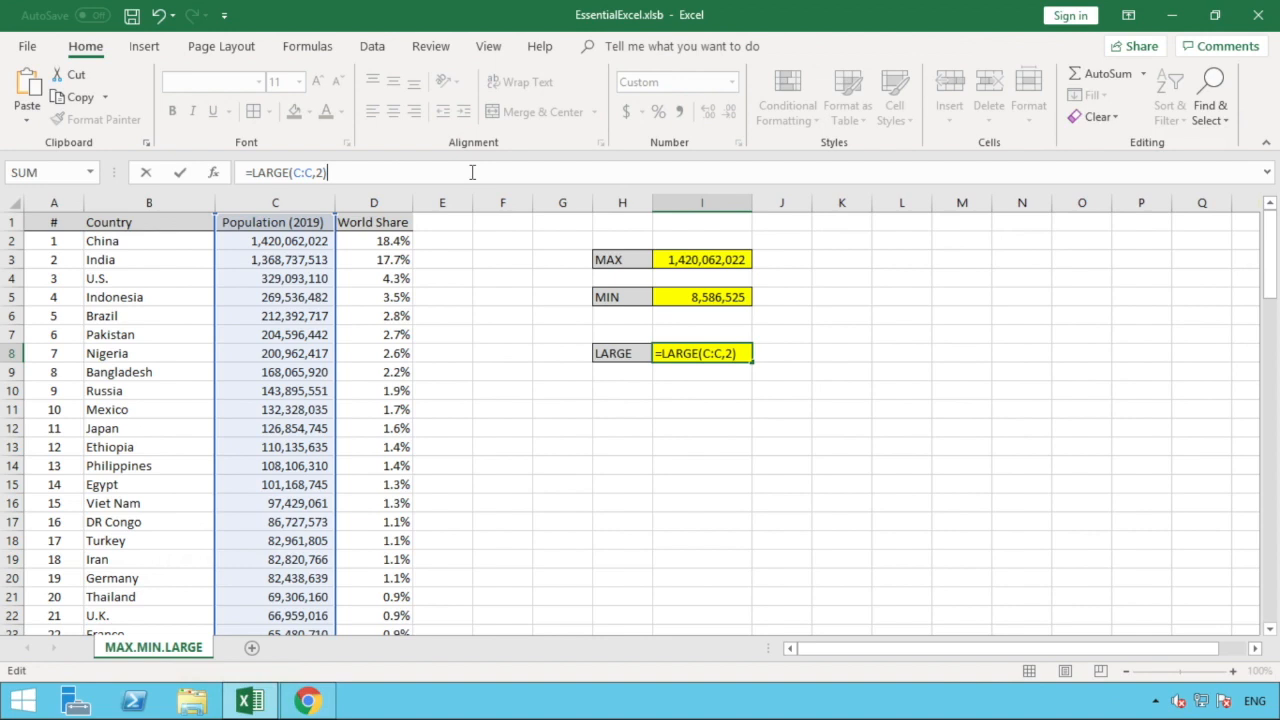
left_click(825, 374)
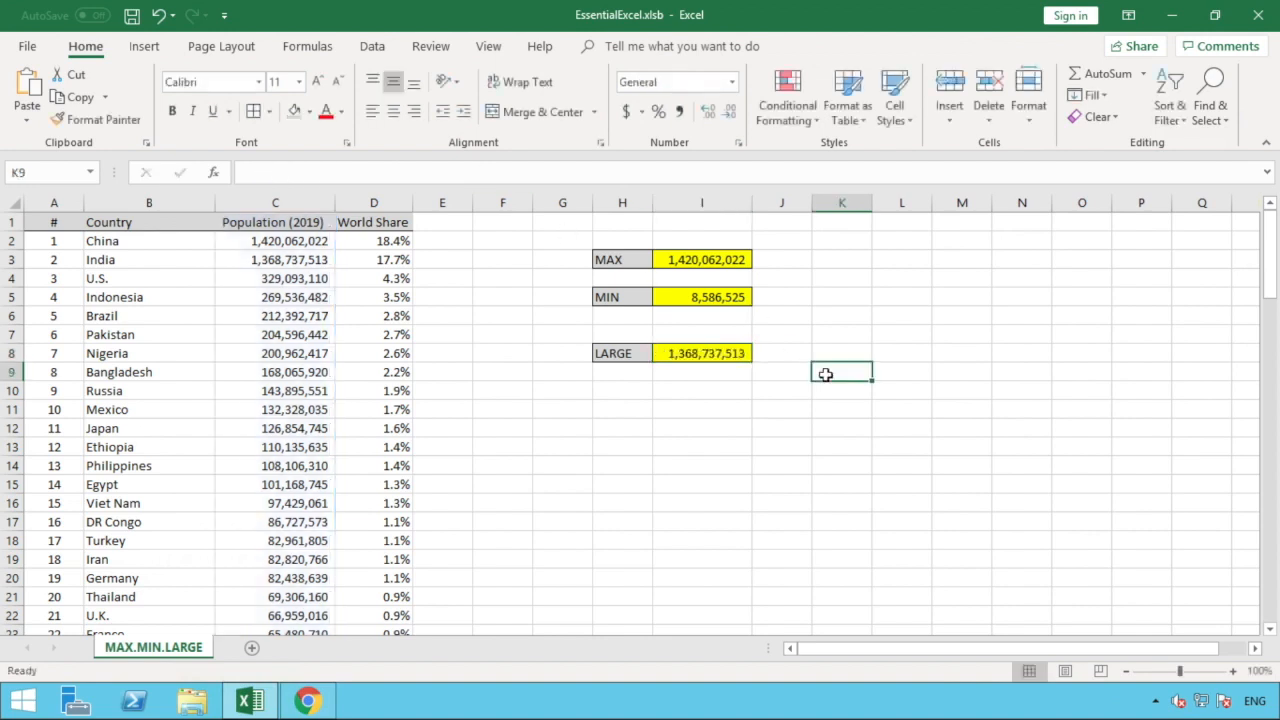
left_click(722, 356)
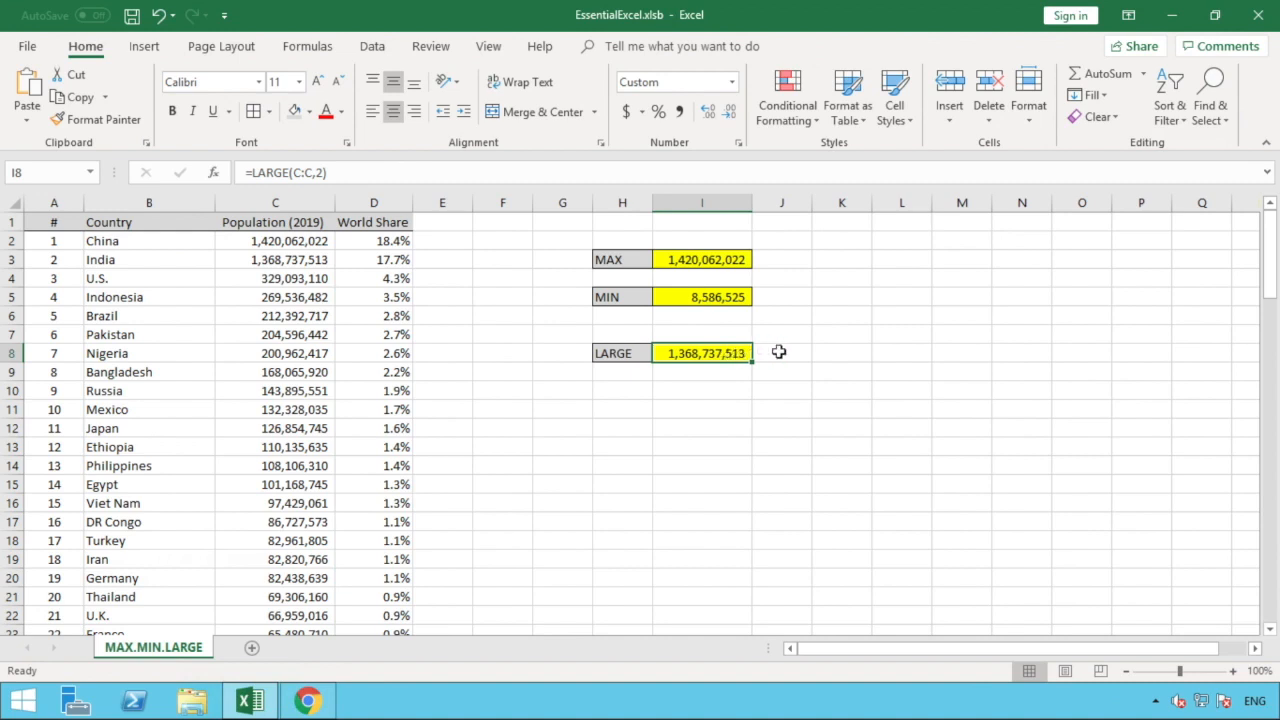
left_click(779, 352)
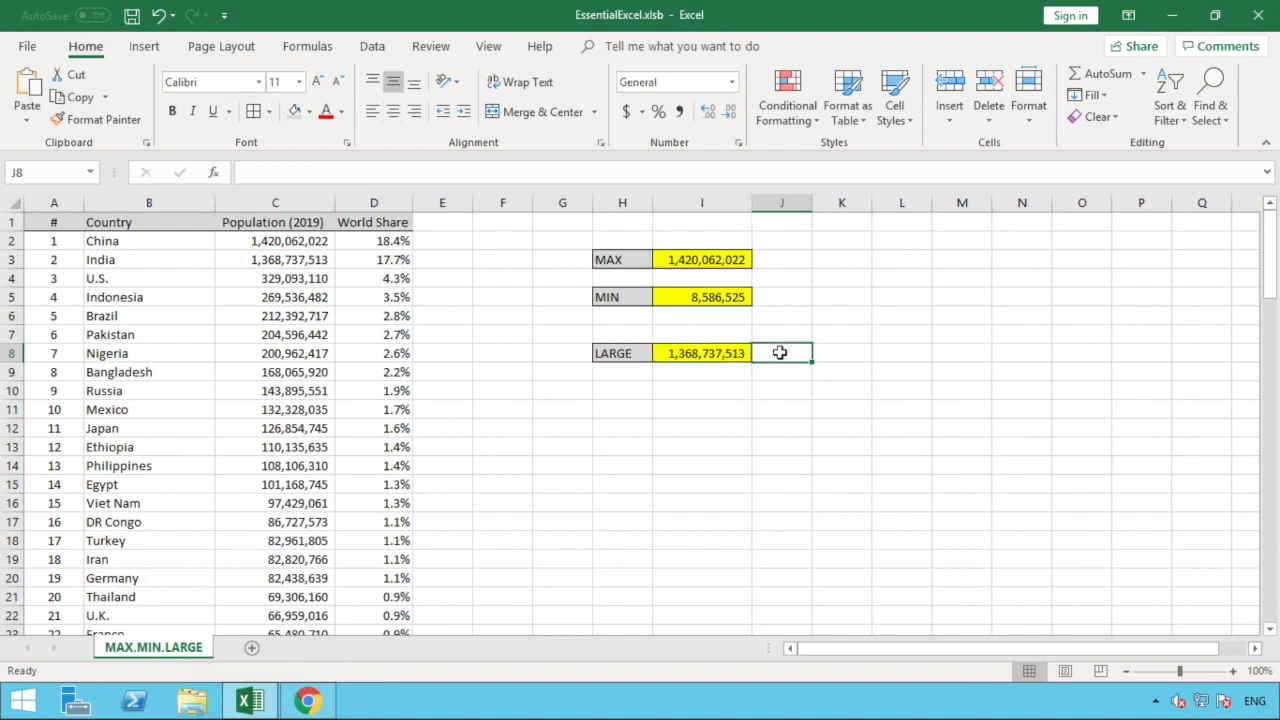